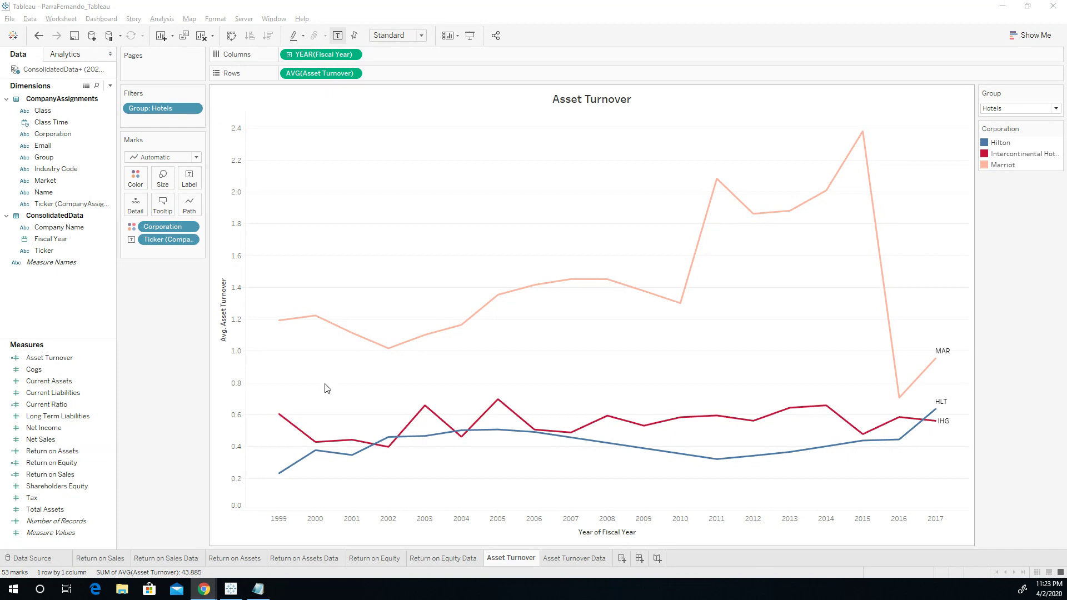
- Bring Tableau to the front and open the Asset Turnover sheet tab's context menu
left_click(507, 564)
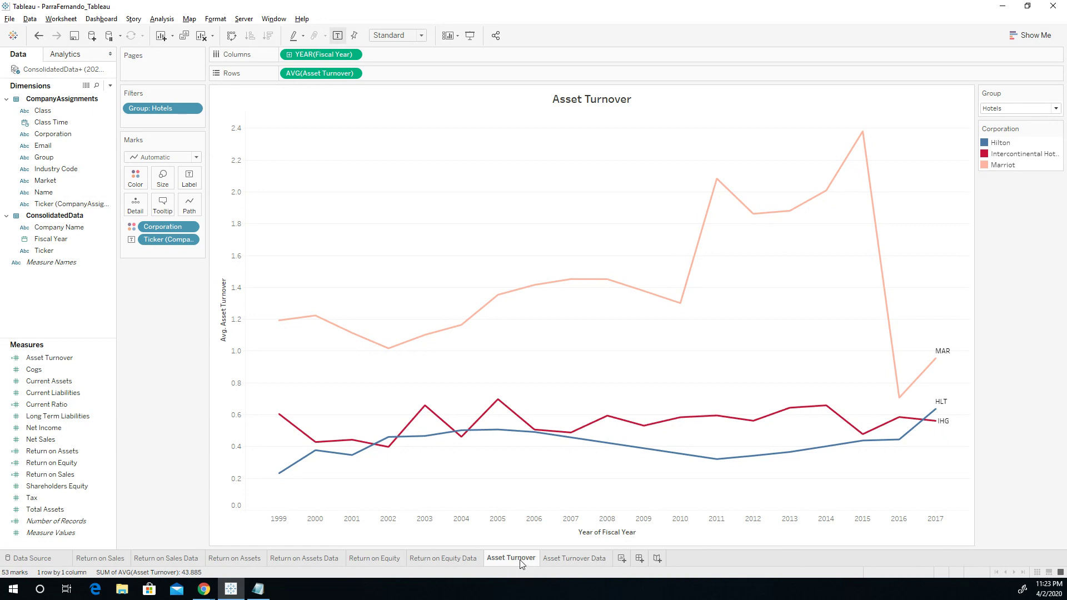
right_click(522, 565)
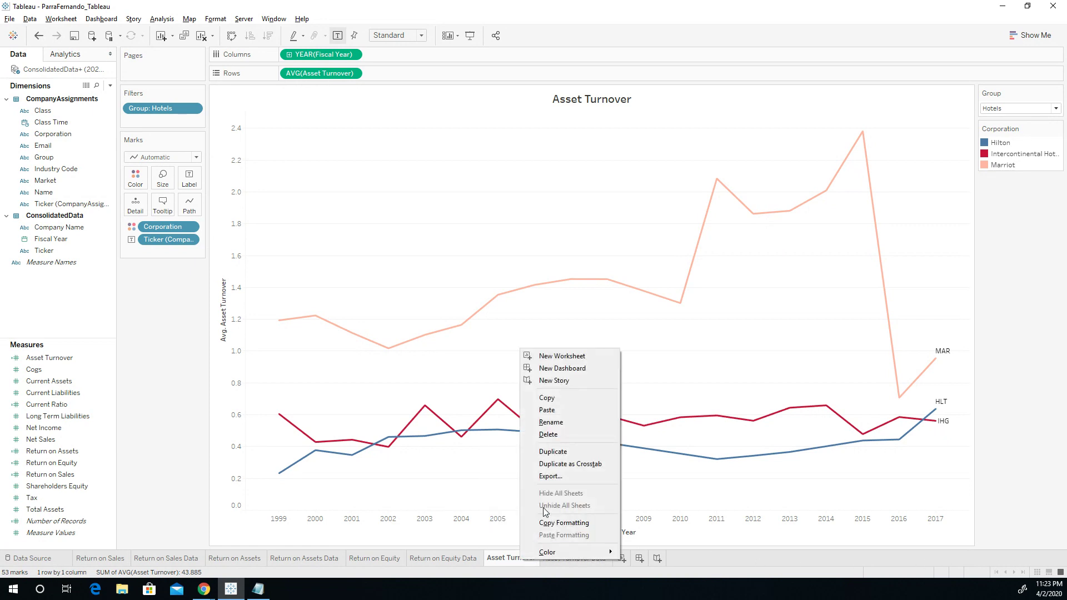
- Duplicate the Asset Turnover sheet and rename the copy 'Current Ratio'
left_click(562, 456)
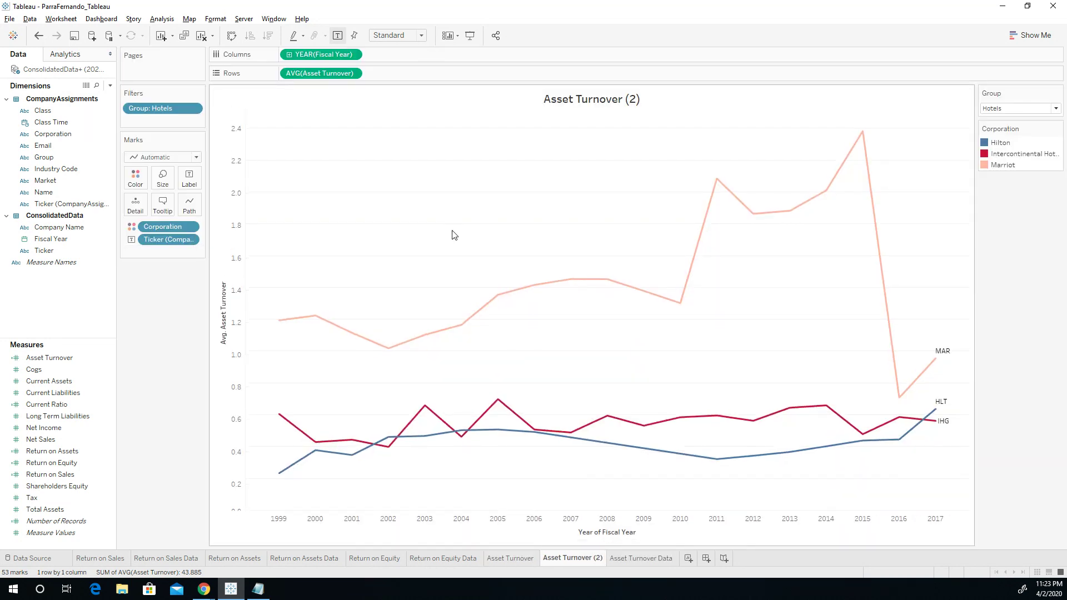
double_click(557, 560)
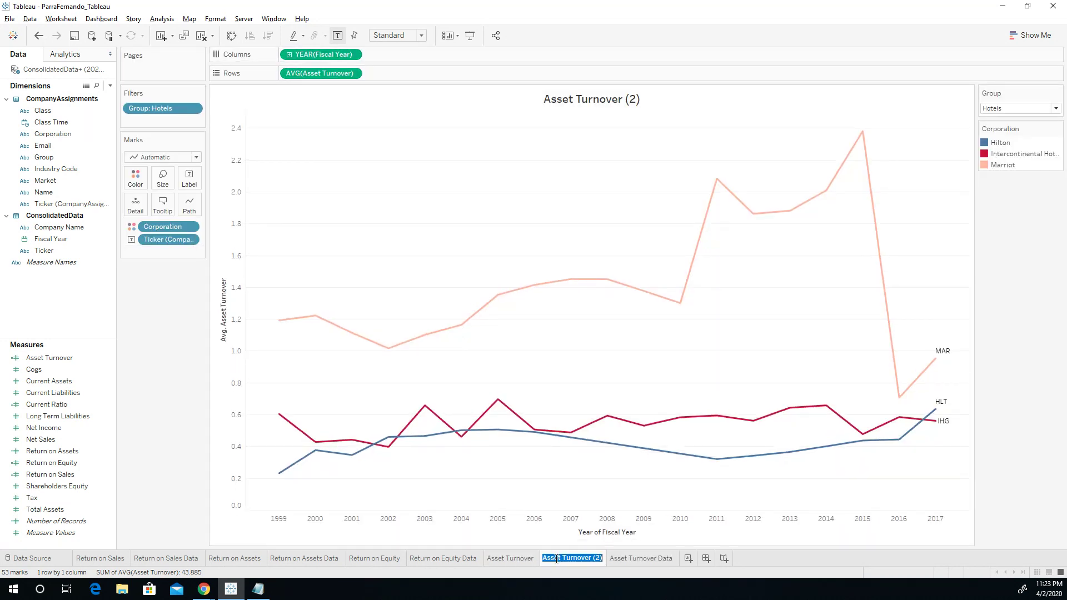
type("Current Ratio")
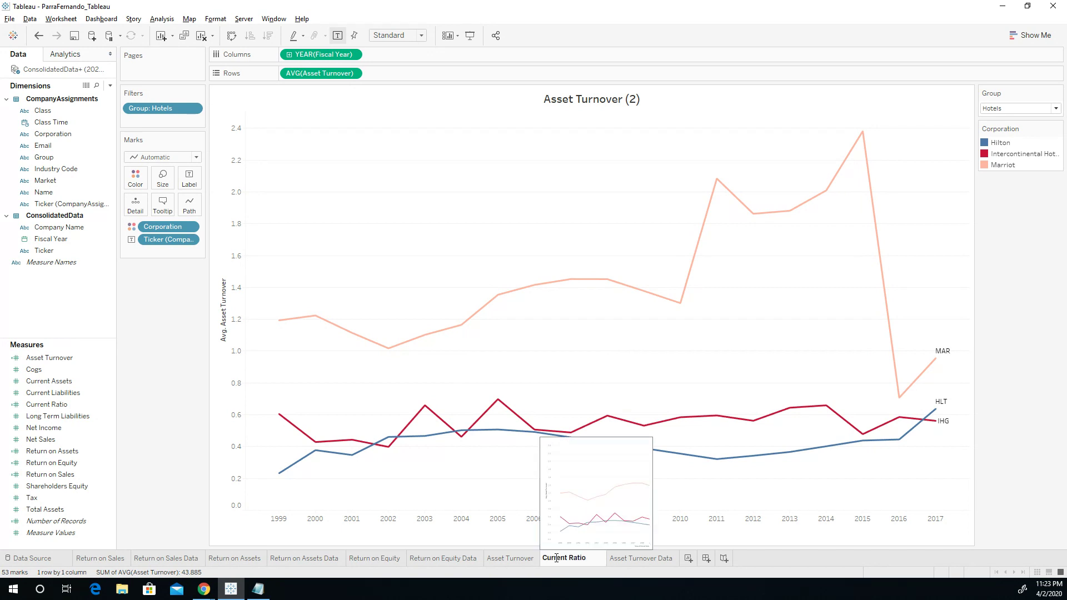
key("Return")
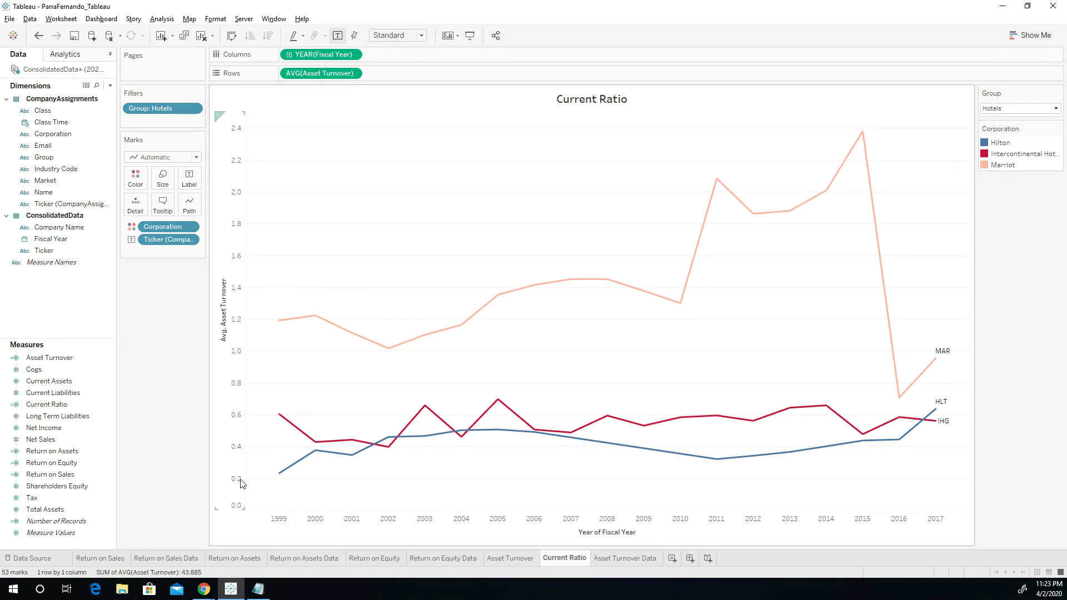
- Change the Rows measure to AVG([Current Ratio]) so the chart plots Current Ratio per hotel
double_click(330, 75)
key("ctrl+shift+Left")
key("ctrl+shift+Left")
key("ctrl+shift+Left")
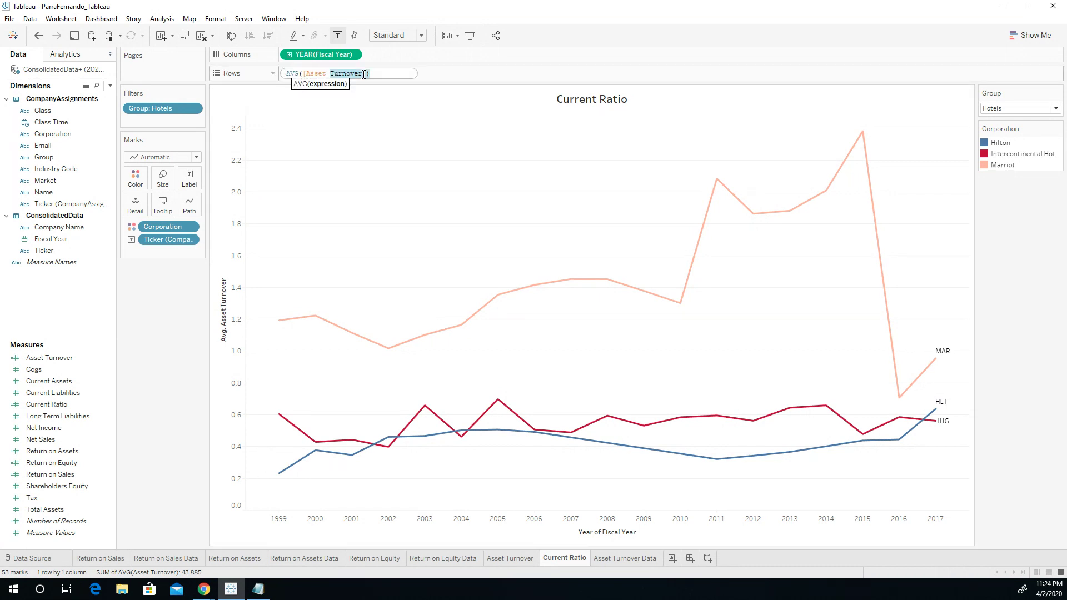
type("Cu")
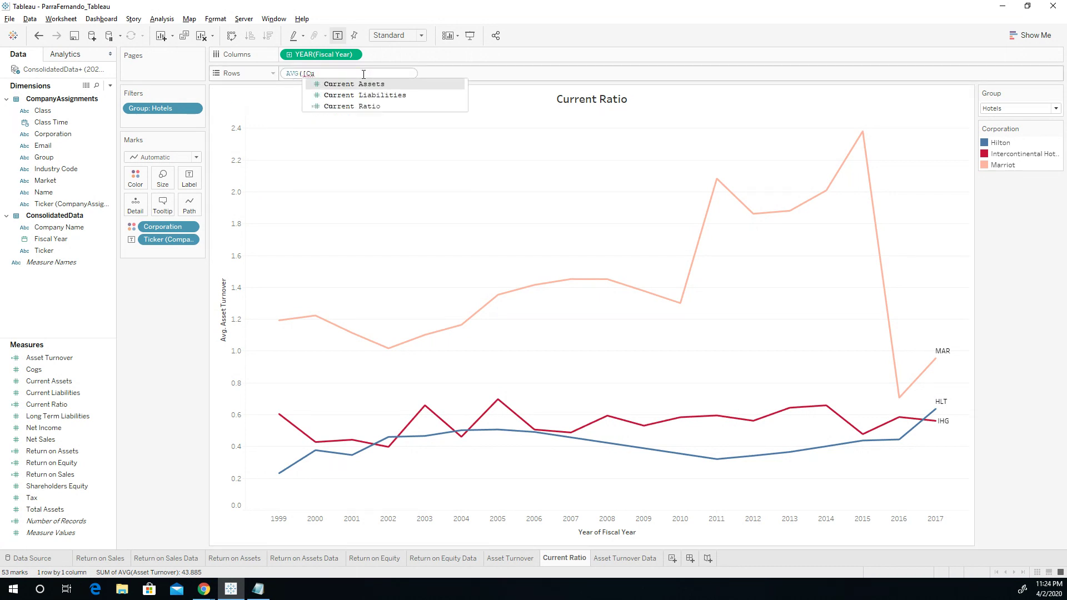
left_click(385, 106)
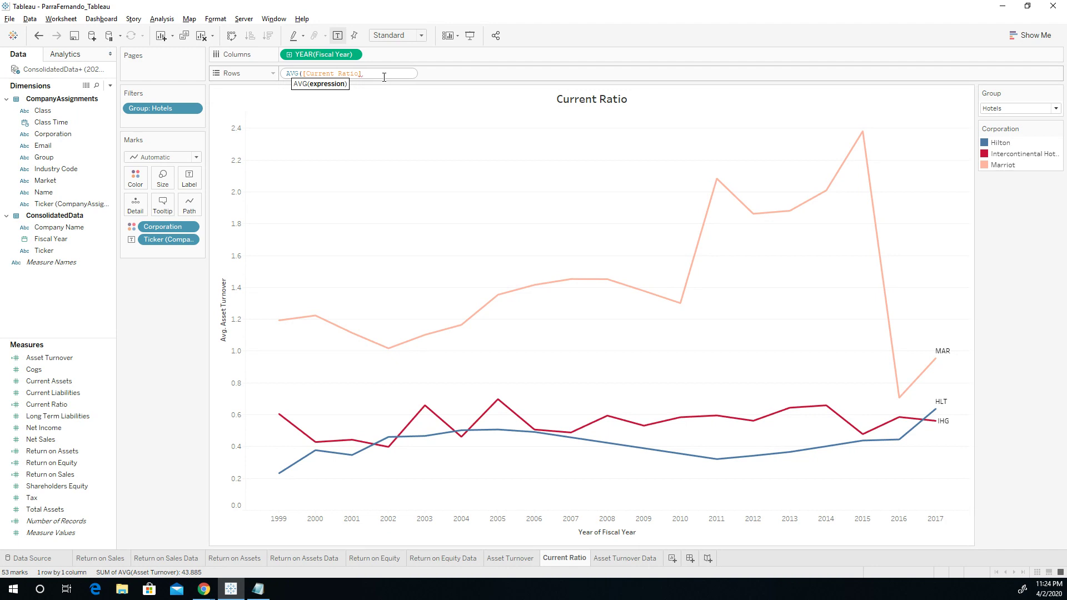
type(")")
key("Return")
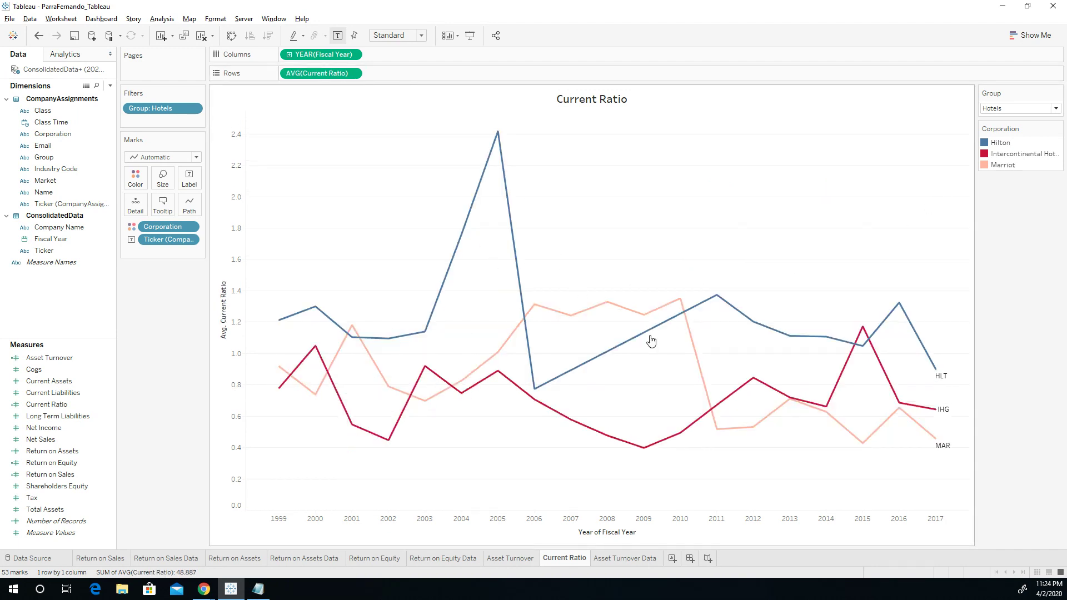
right_click(565, 562)
- Duplicate Current Ratio as a crosstab named 'Current Ratio Data'
left_click(599, 467)
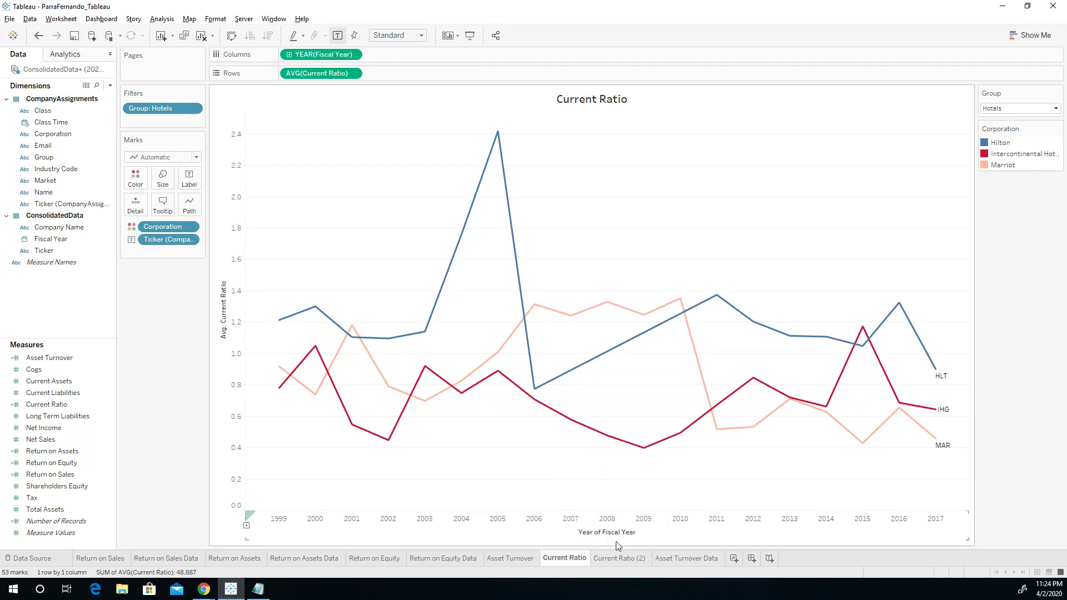
double_click(616, 561)
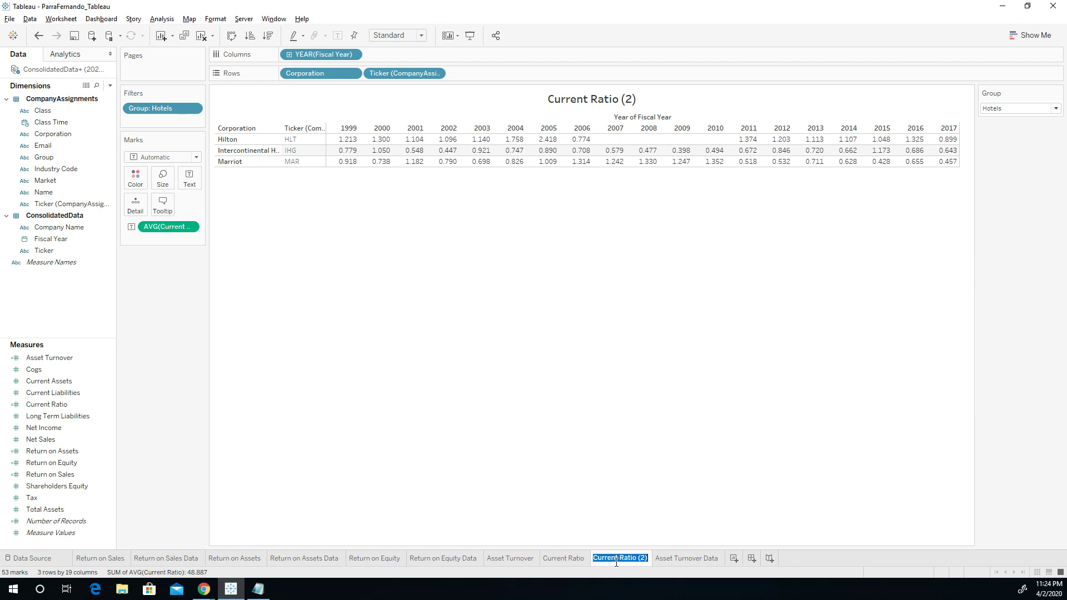
key("End")
type("Data")
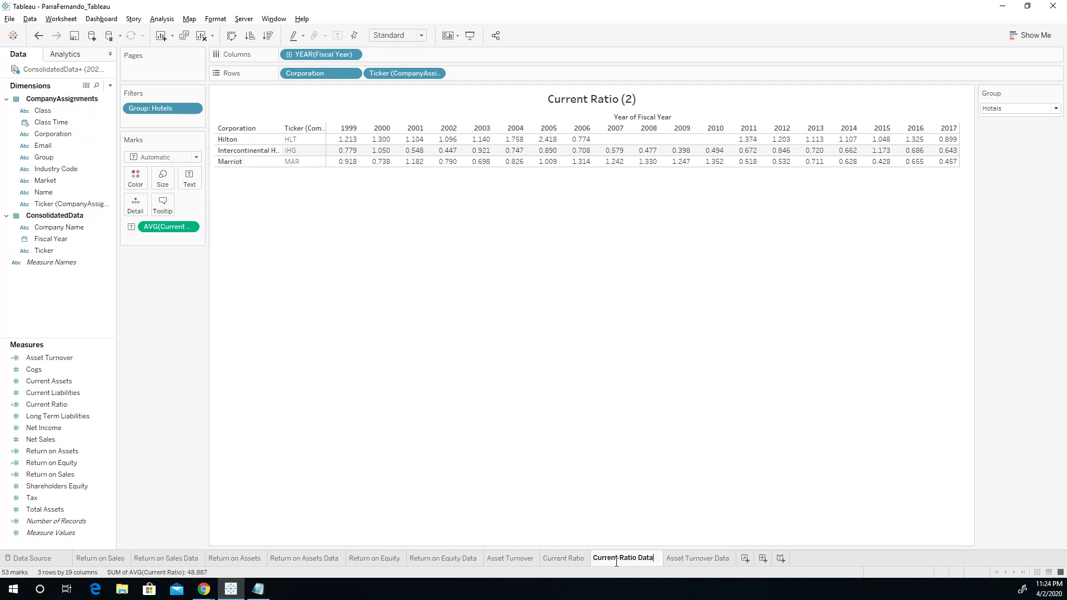
key("Return")
- Move Asset Turnover Data beside Asset Turnover, review the sheets, and return to Current Ratio Data
left_click_drag(698, 556, 539, 557)
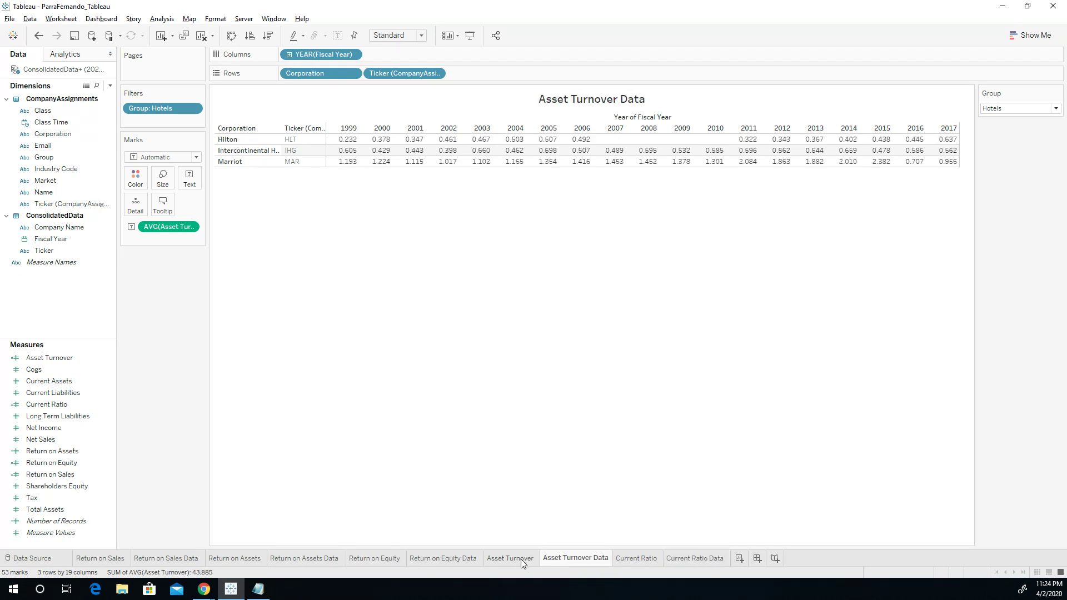
left_click(638, 558)
left_click(106, 562)
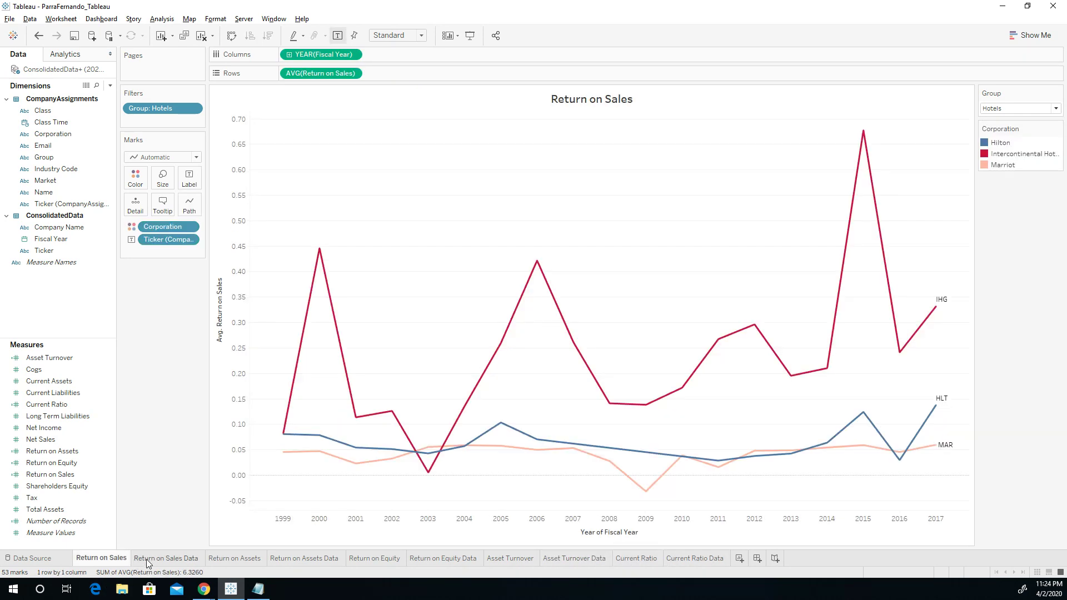
left_click(200, 561)
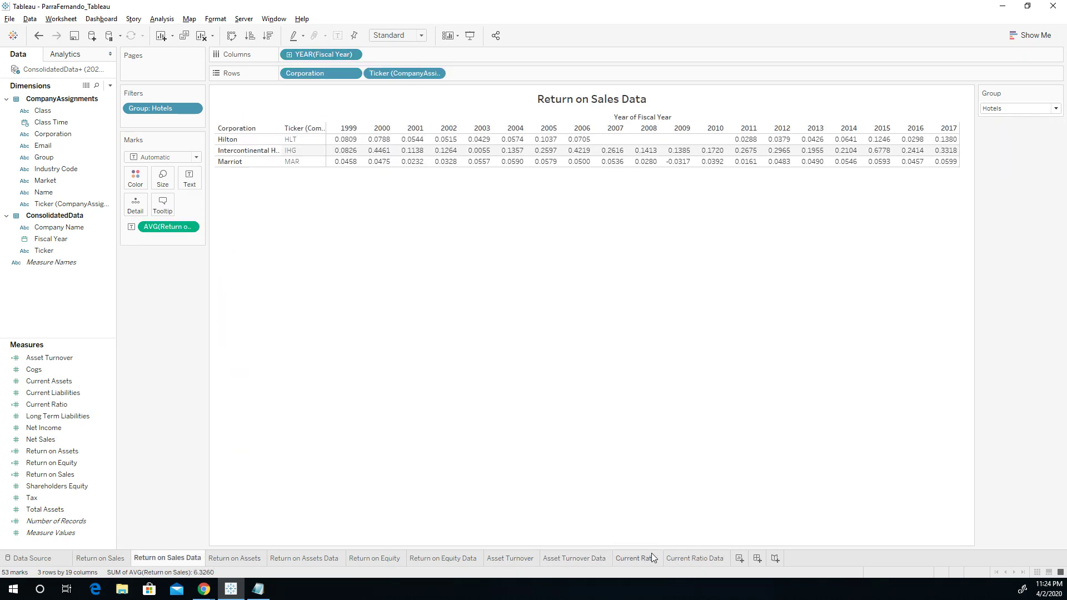
mouse_move(185, 562)
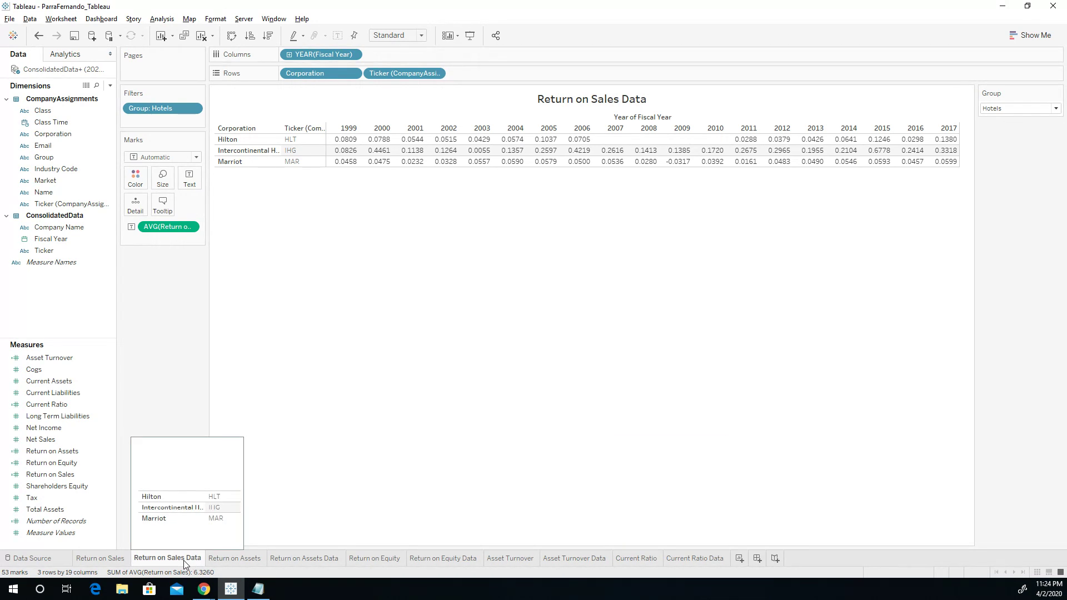
left_click(695, 558)
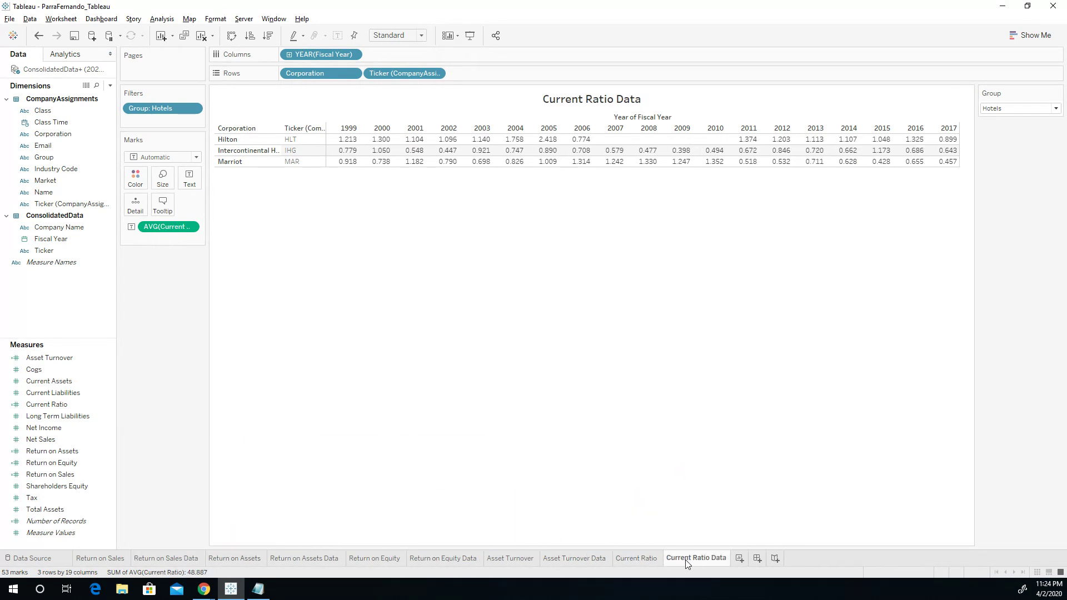
- Duplicate the Current Ratio sheet and rename the copy 'Total Assets'
left_click(637, 558)
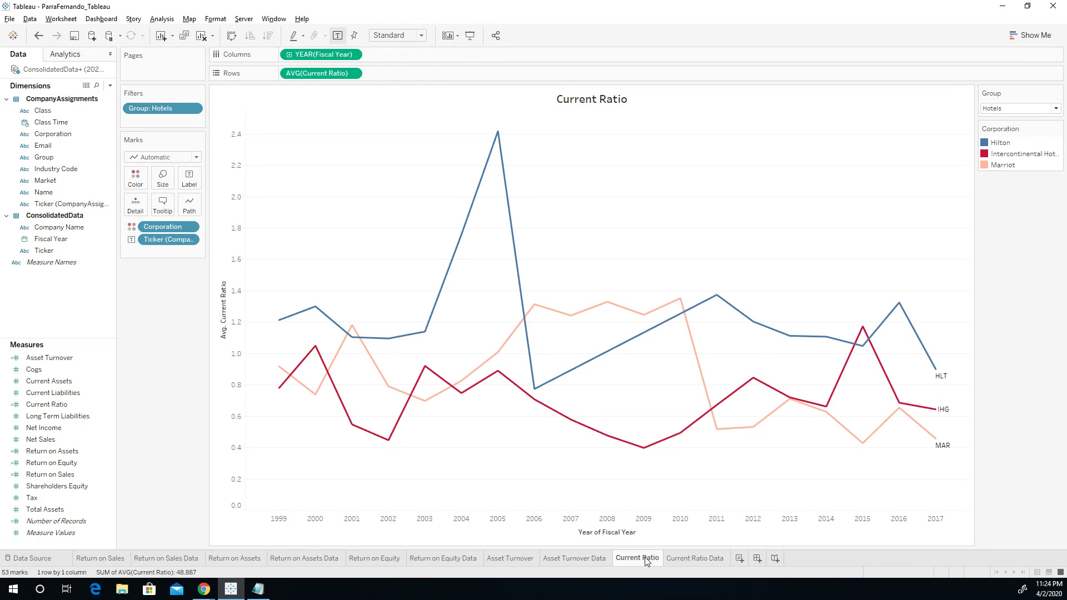
right_click(646, 557)
left_click(677, 450)
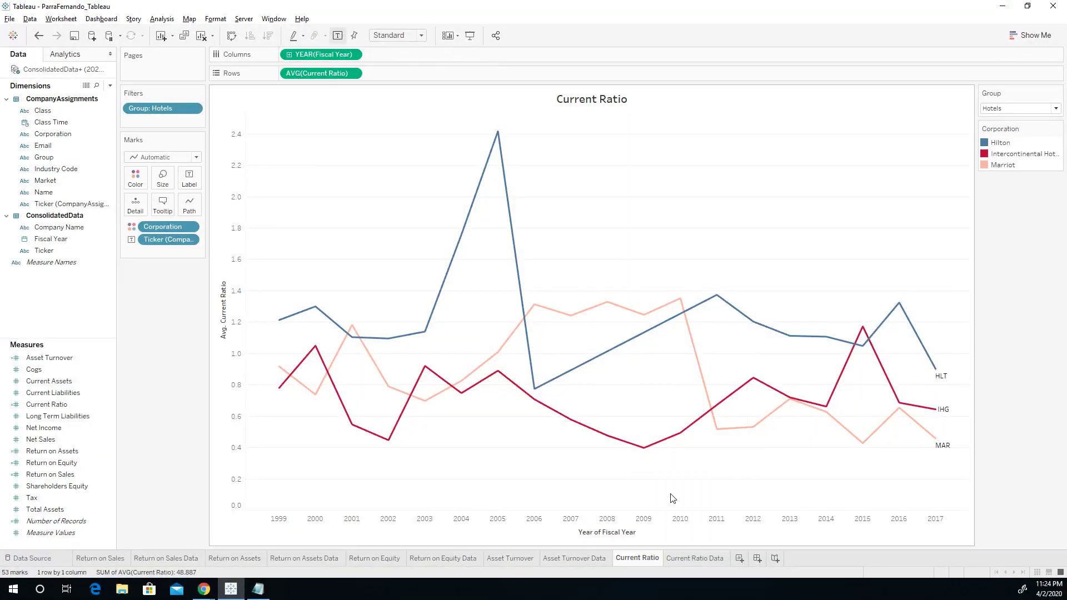
double_click(678, 558)
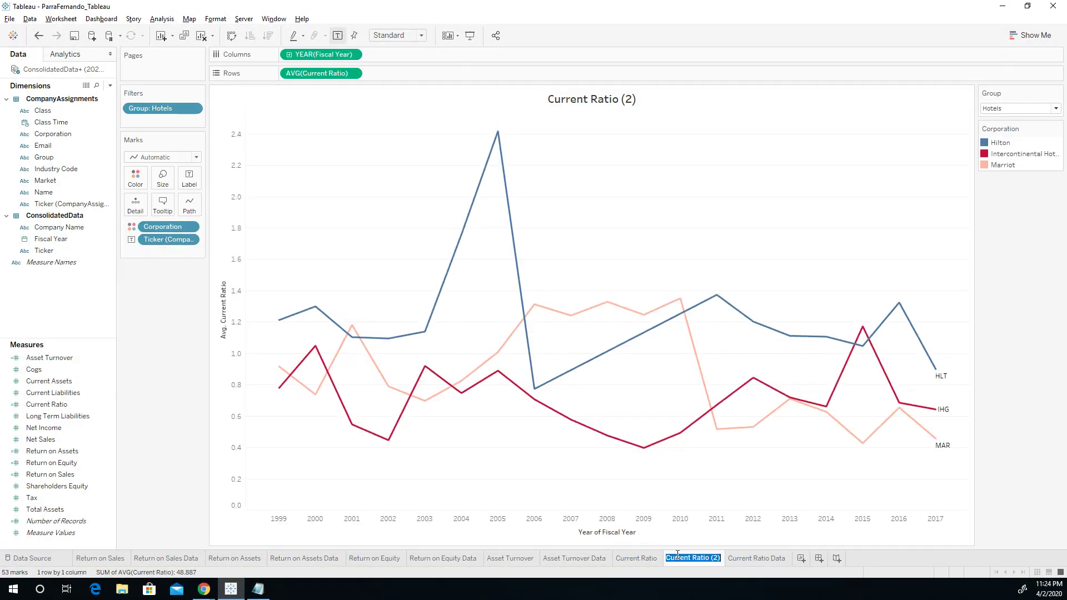
type("Total Assets")
key("Return")
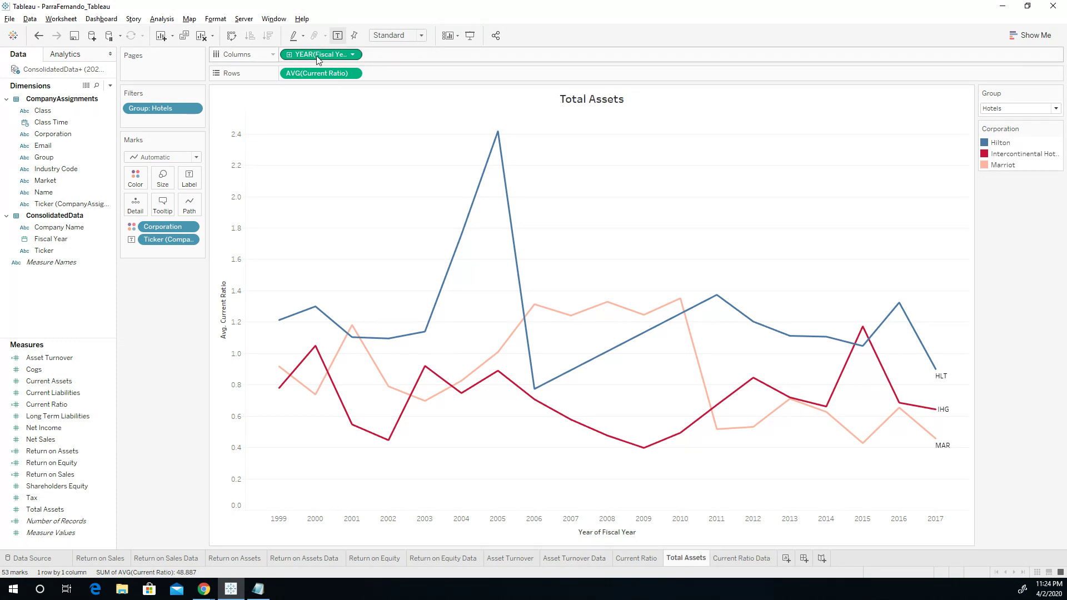
- Change the Rows measure to AVG([Total Assets]) to chart yearly Total Assets per hotel
double_click(324, 76)
key("BackSpace")
key("BackSpace")
key("BackSpace")
key("BackSpace")
key("BackSpace")
key("BackSpace")
key("BackSpace")
key("BackSpace")
key("BackSpace")
key("BackSpace")
key("BackSpace")
key("BackSpace")
key("BackSpace")
key("BackSpace")
key("BackSpace")
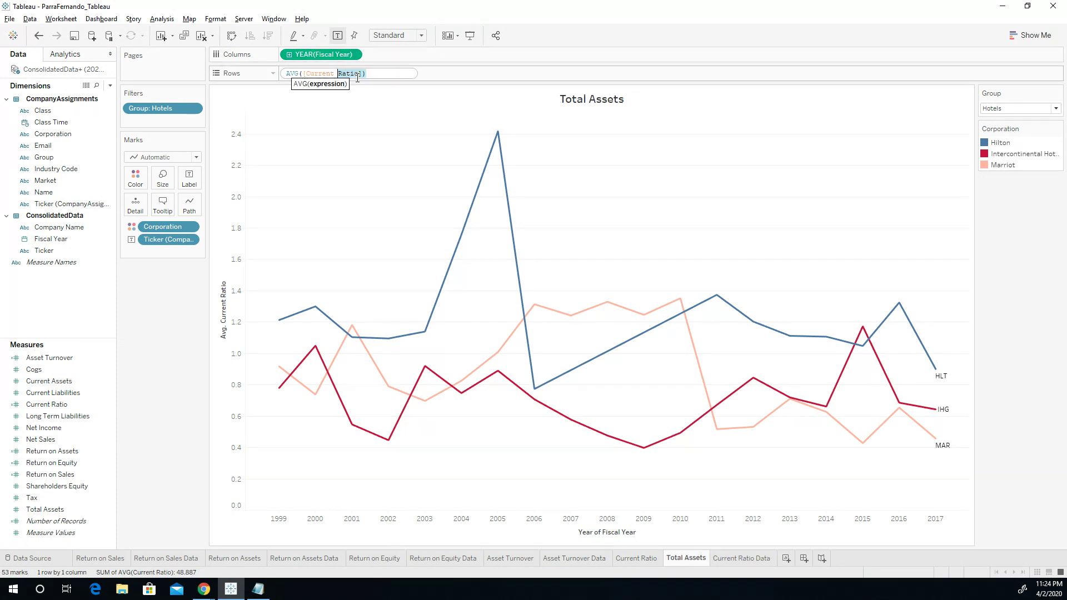
type("Tota")
key("Return")
type(")")
key("Return")
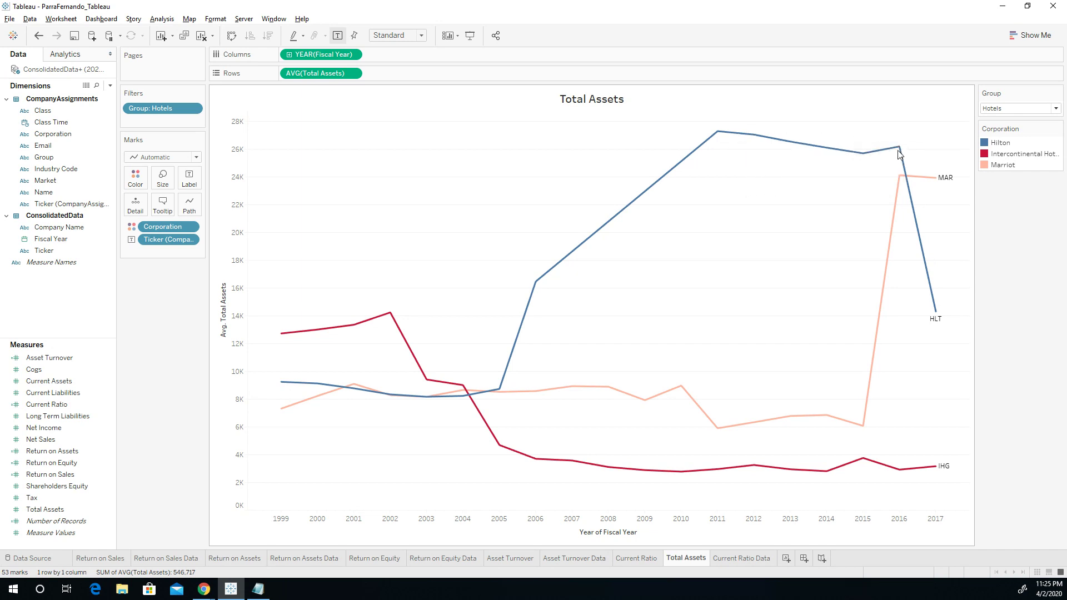
- Make a crosstab copy of Total Assets named 'Total Assets Data'
mouse_move(901, 185)
mouse_move(899, 155)
right_click(677, 564)
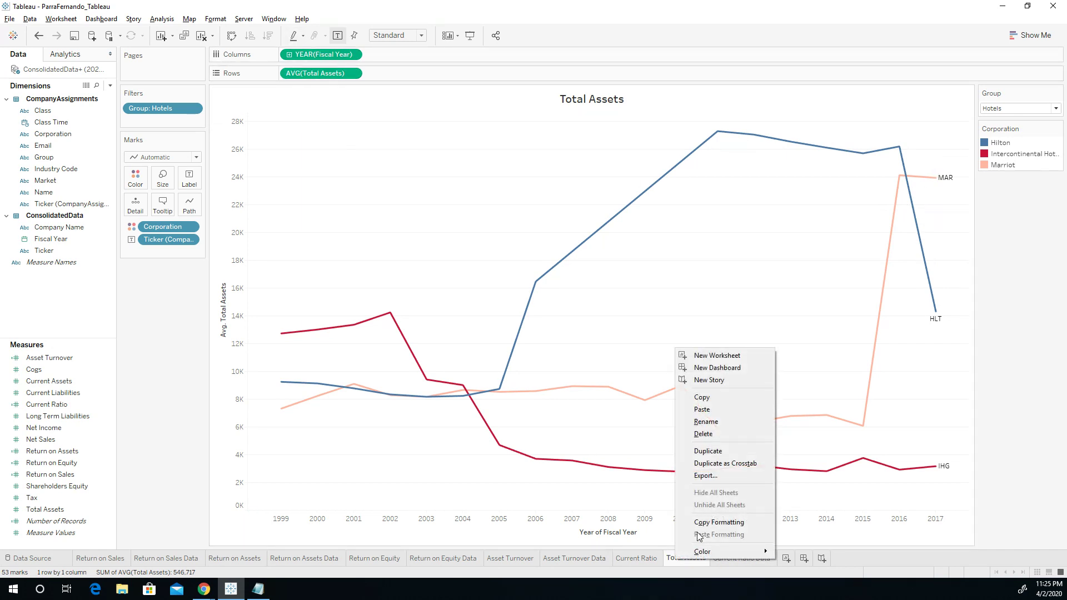
left_click(725, 471)
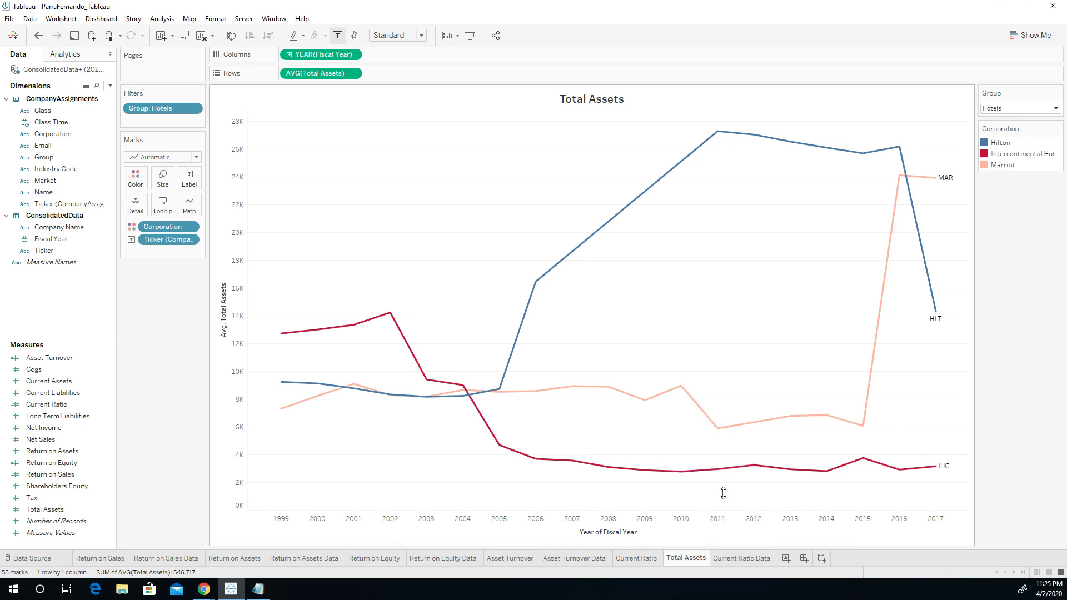
double_click(736, 558)
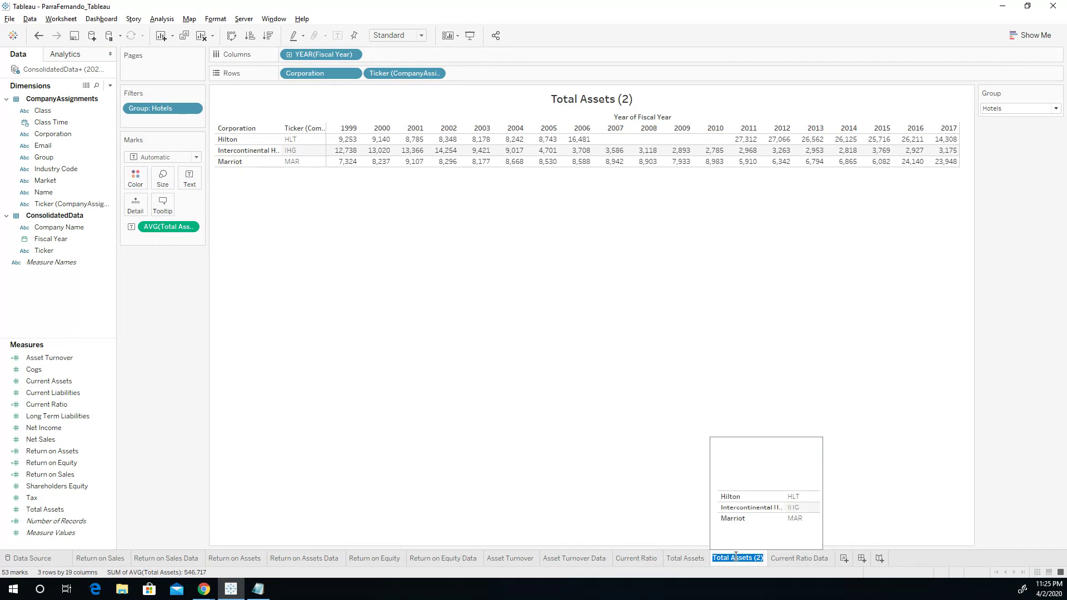
key("End")
key("Left")
key("shift+Left")
type("Data")
key("Return")
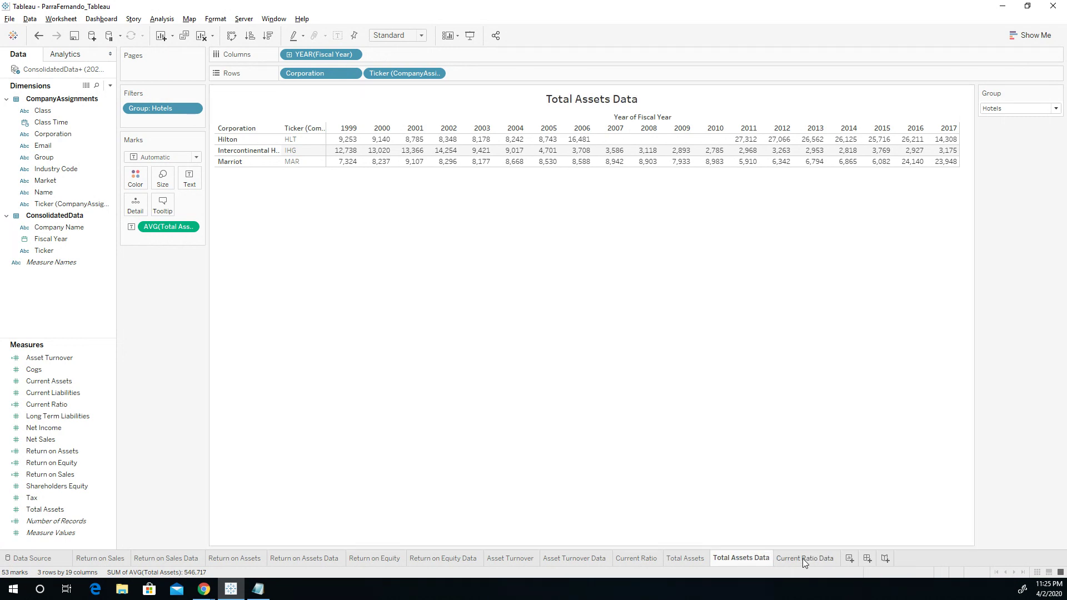
- Move Current Ratio Data right after Current Ratio, then check Total Assets Data and its chart
left_click_drag(802, 558, 661, 558)
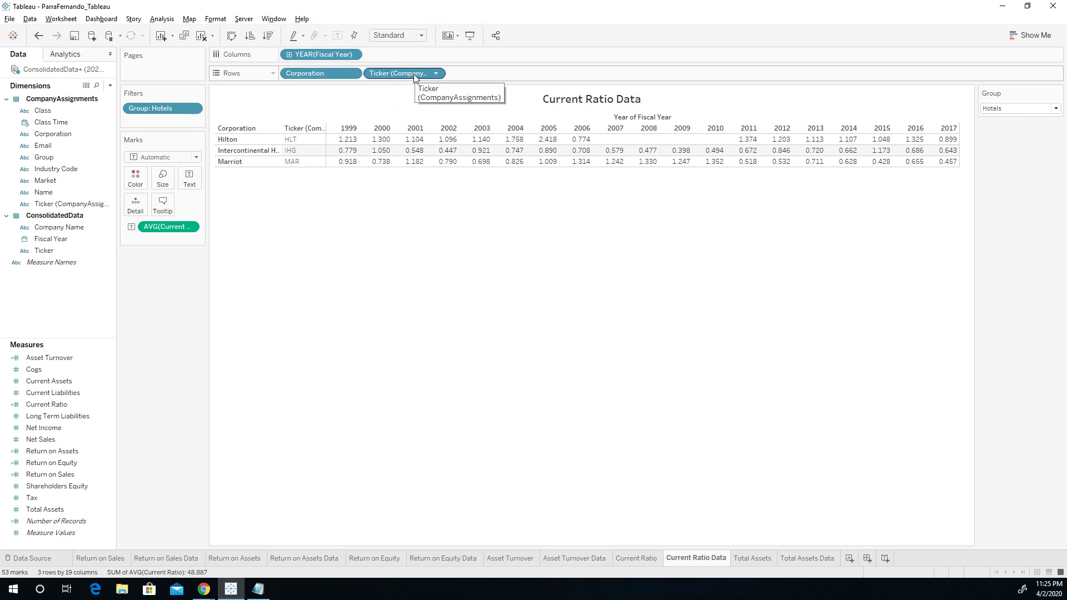
left_click(806, 558)
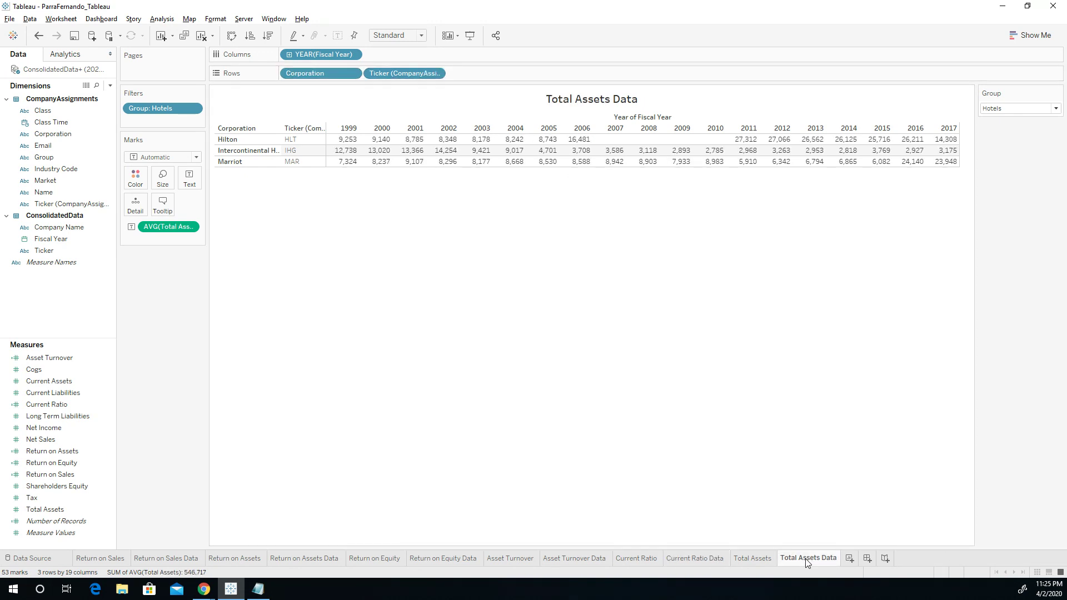
left_click(751, 558)
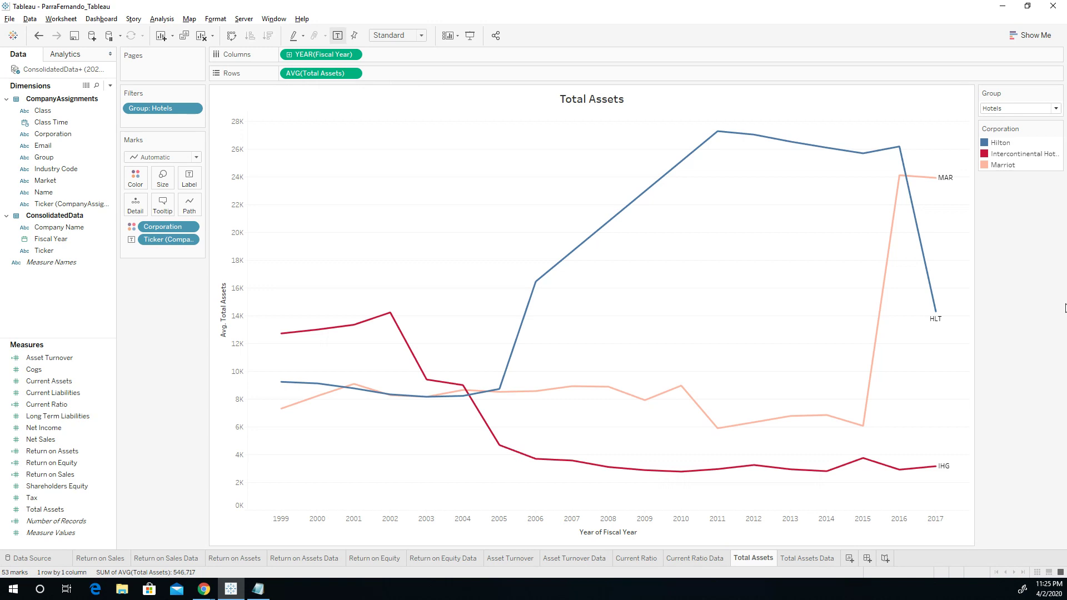
key("alt+Tab")
scroll(312, 435, "down", 3)
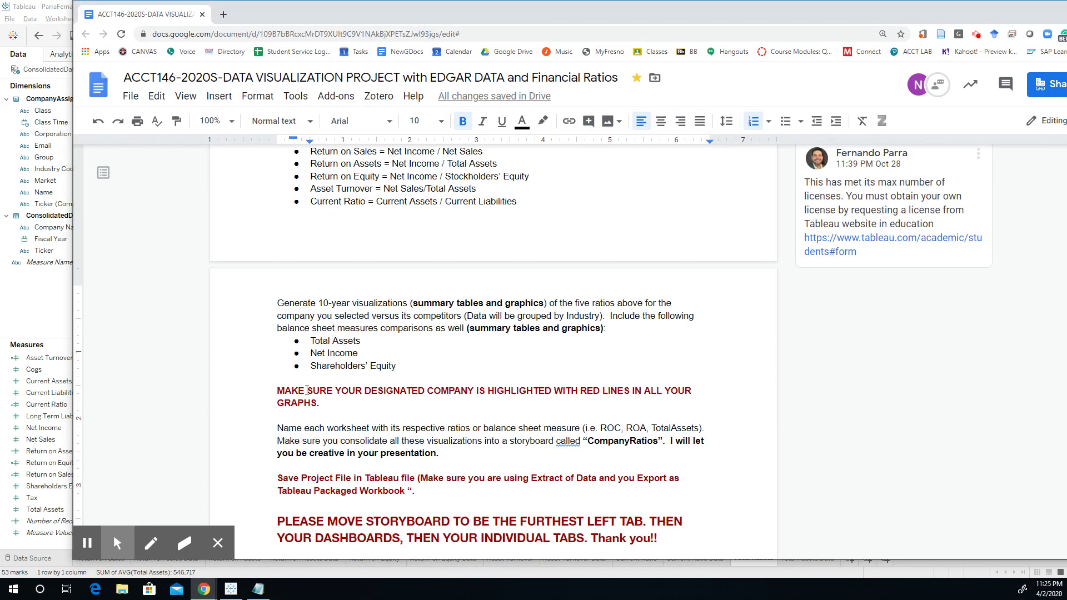
left_click_drag(315, 353, 436, 366)
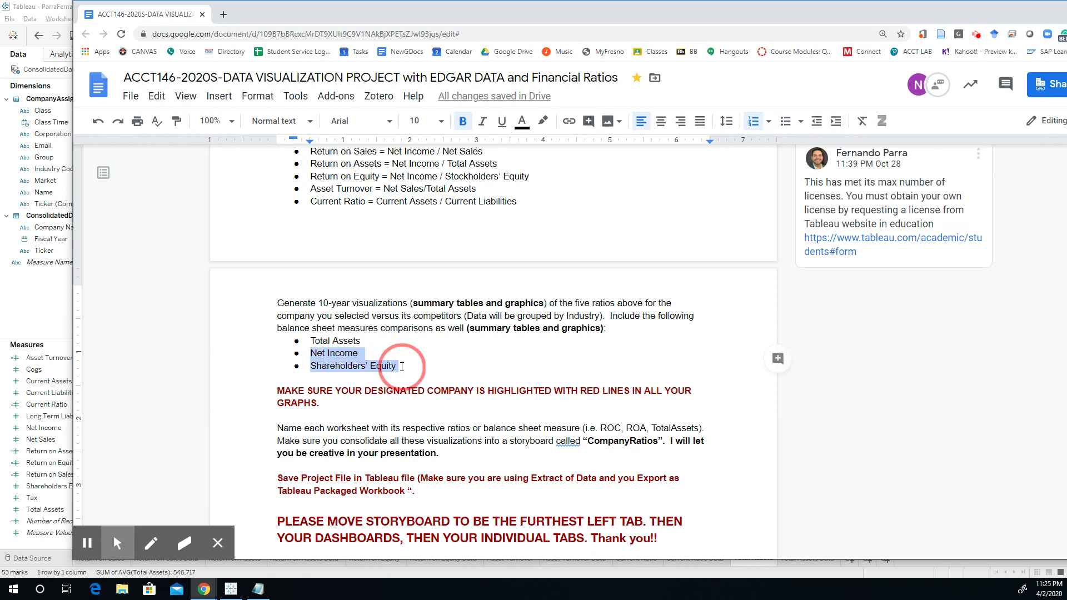
key("alt+Tab")
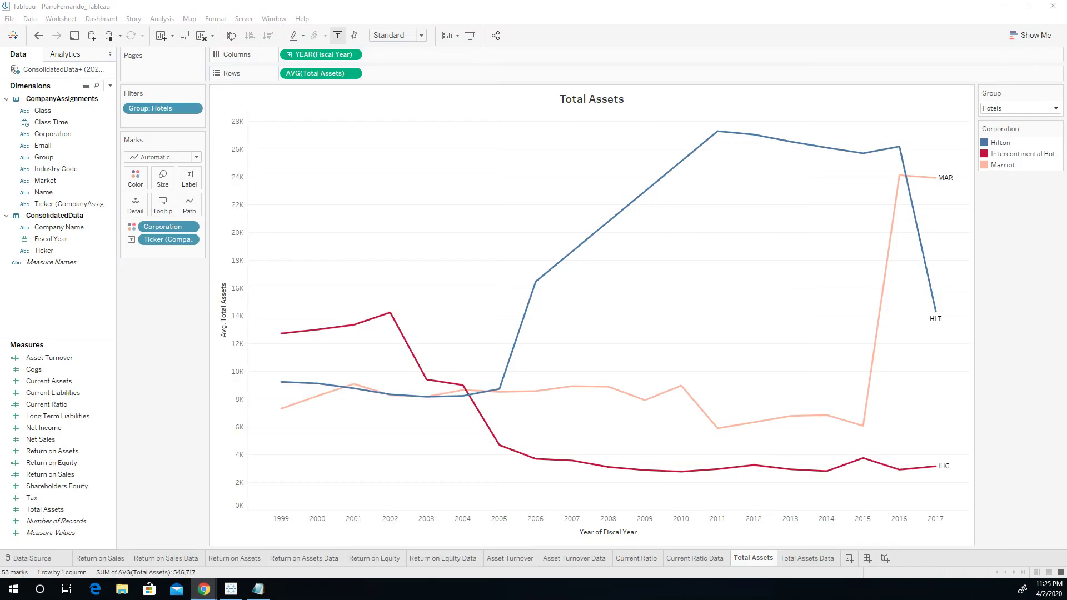
right_click(756, 559)
- Duplicate Total Assets and change the charted measure to AVG([Net Income])
left_click(790, 453)
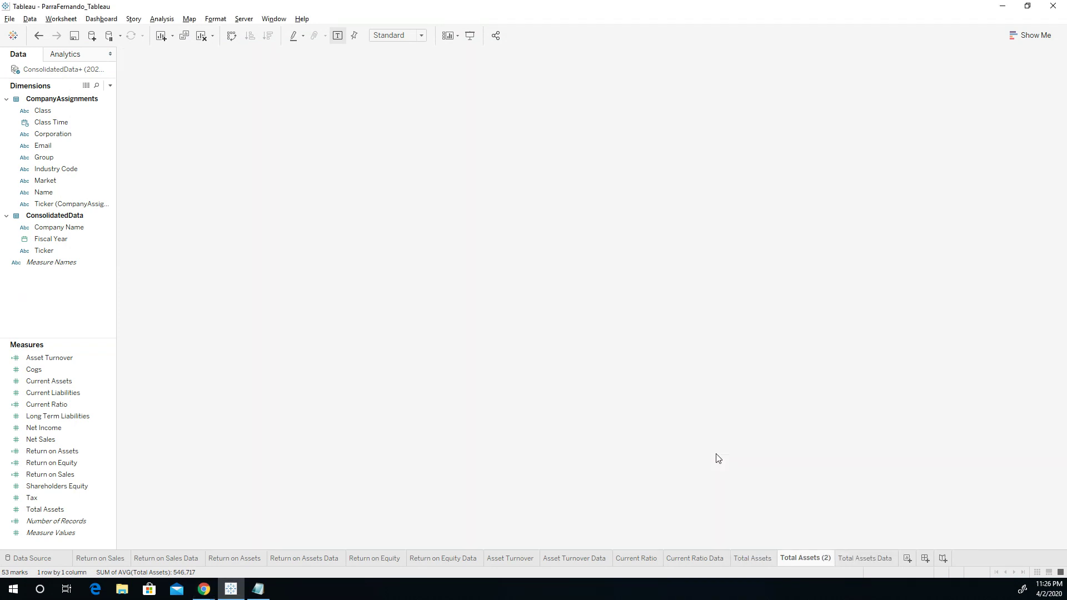
double_click(330, 73)
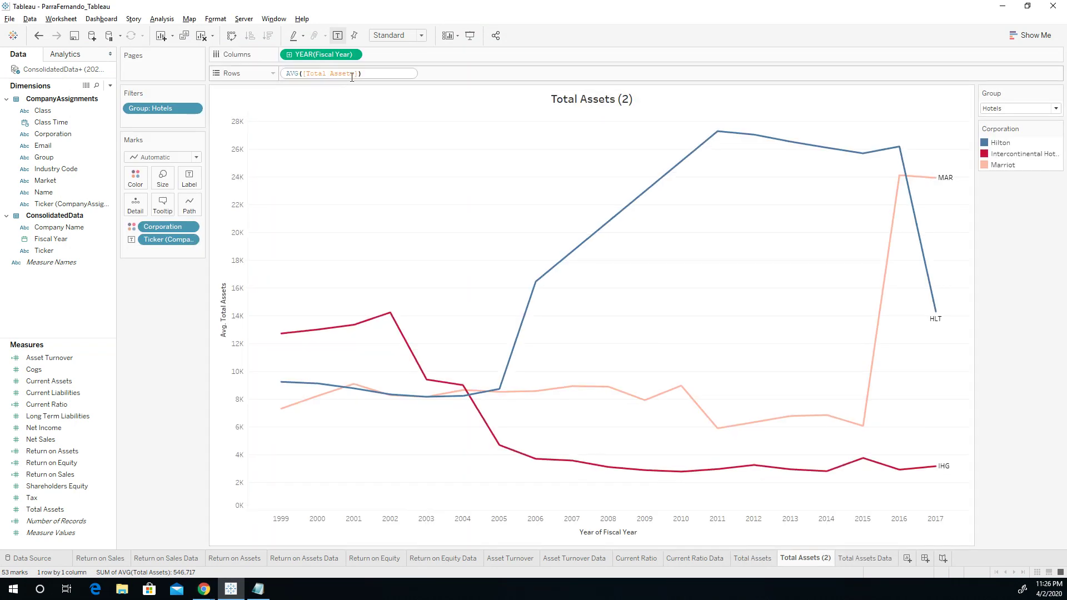
key("BackSpace")
key("BackSpace")
key("BackSpace")
key("BackSpace")
key("BackSpace")
key("BackSpace")
key("BackSpace")
key("BackSpace")
key("BackSpace")
key("BackSpace")
key("BackSpace")
key("BackSpace")
key("BackSpace")
key("BackSpace")
type("Net ")
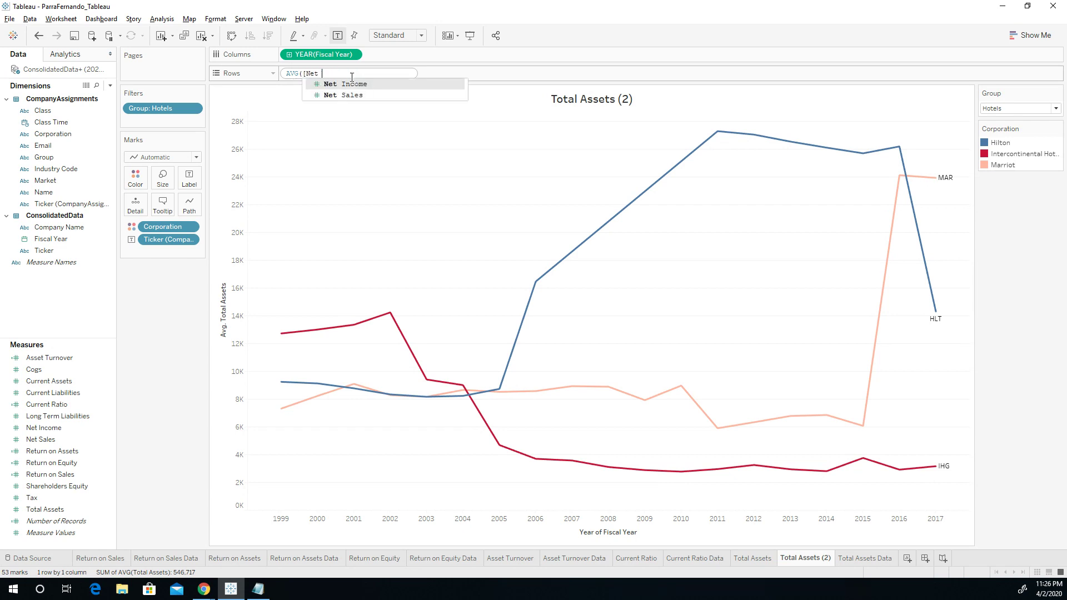
type("I")
left_click(355, 83)
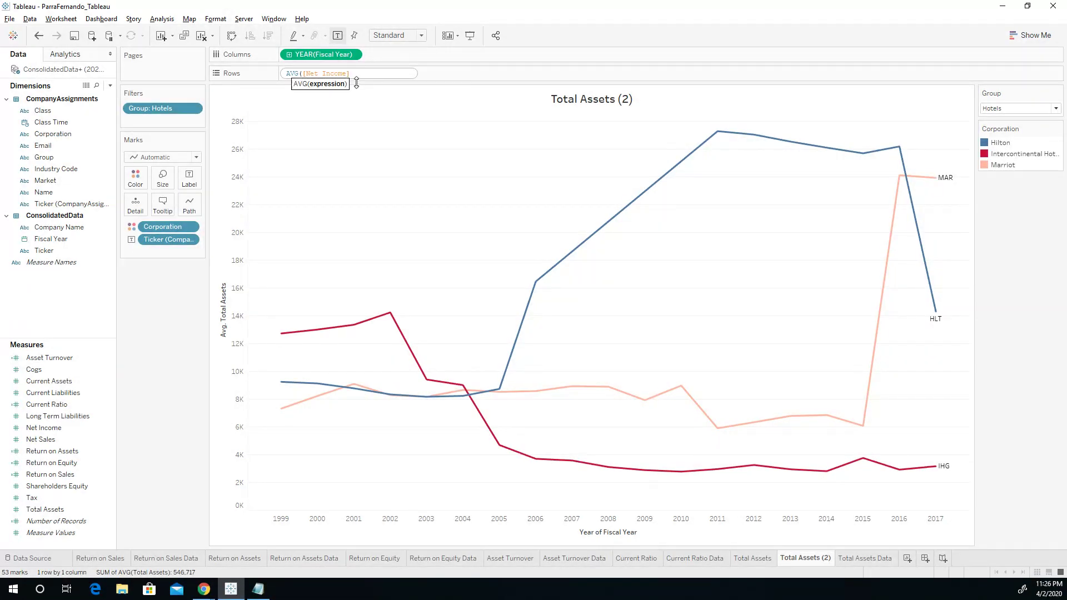
key("Return")
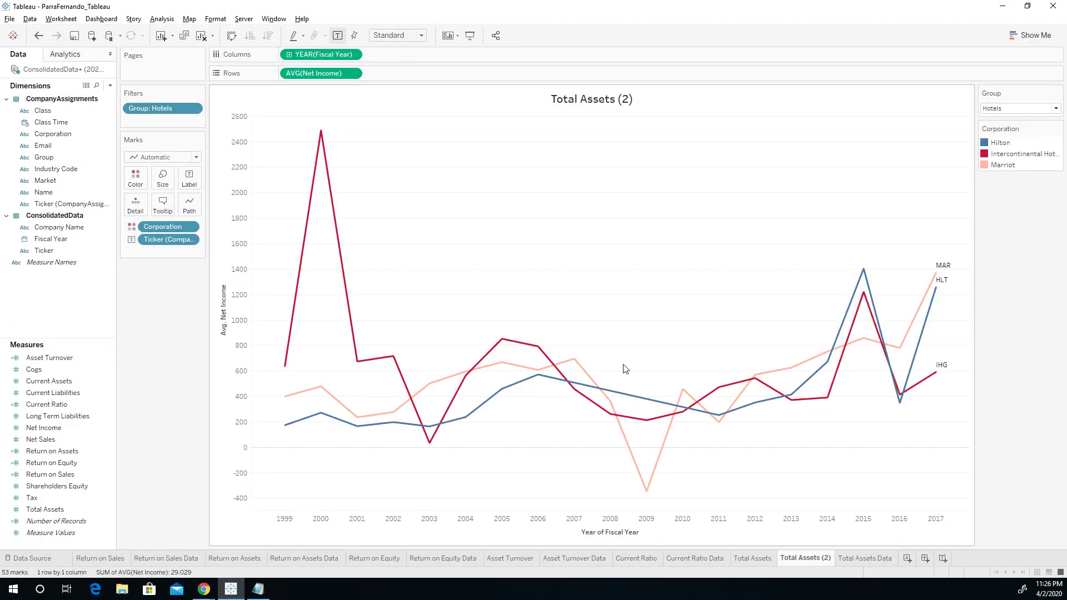
- Rename the duplicated sheet to 'Net Income'
double_click(804, 555)
type("NE")
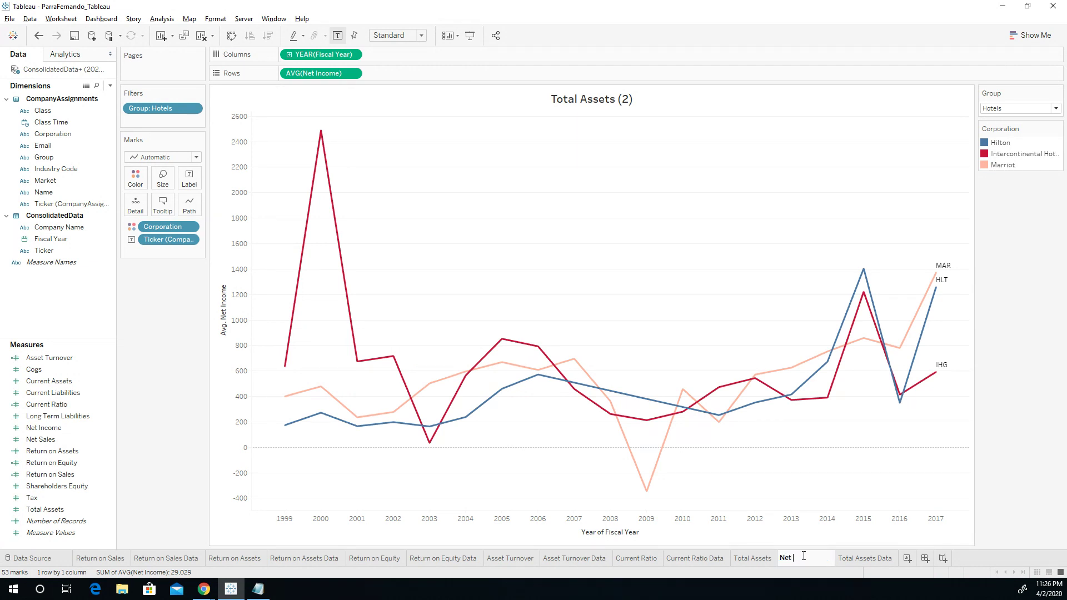
type("t Income")
key("Return")
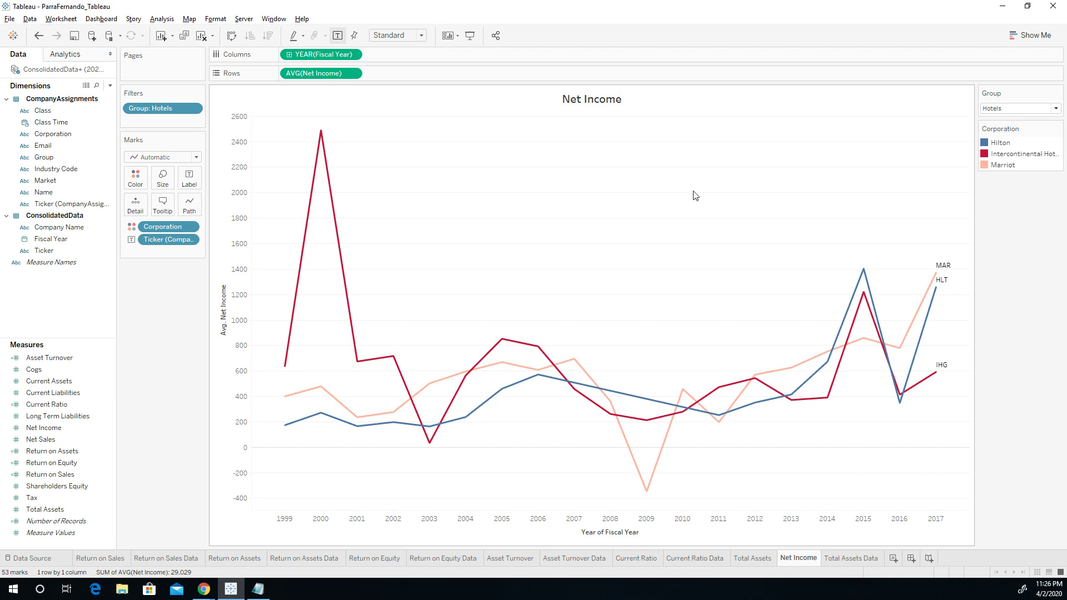
- Make Net Income side-by-side bars, with Ticker after YEAR(Fiscal Year) on Columns
left_click(1044, 36)
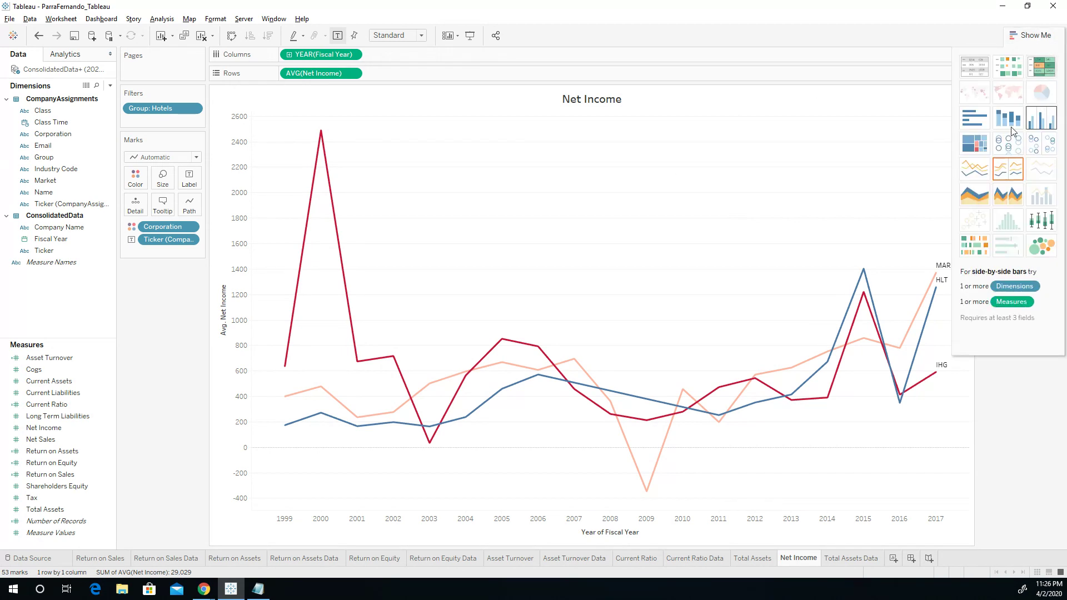
left_click(972, 115)
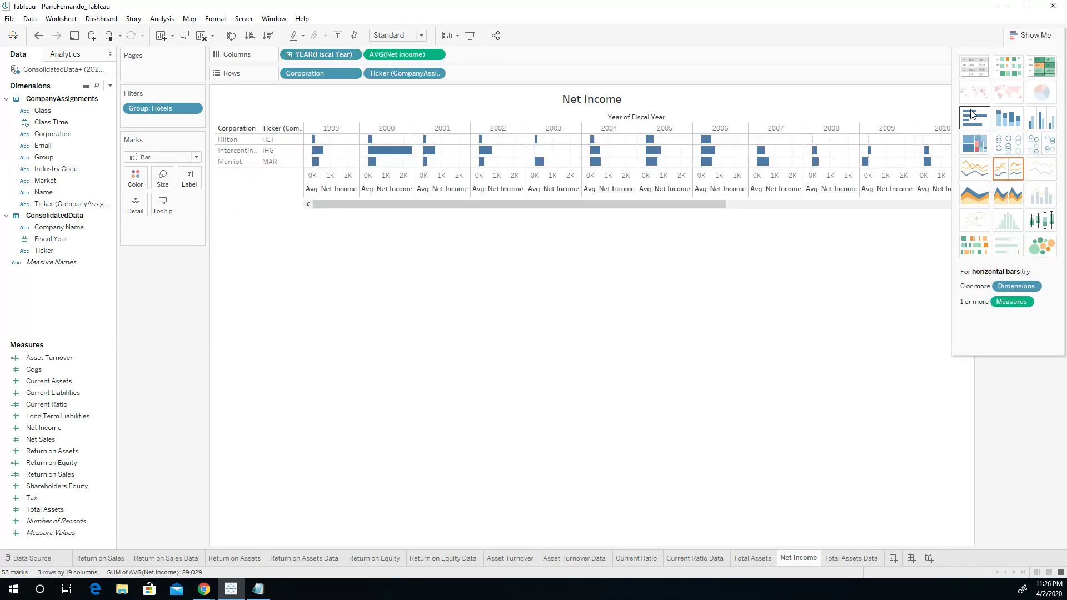
left_click(999, 119)
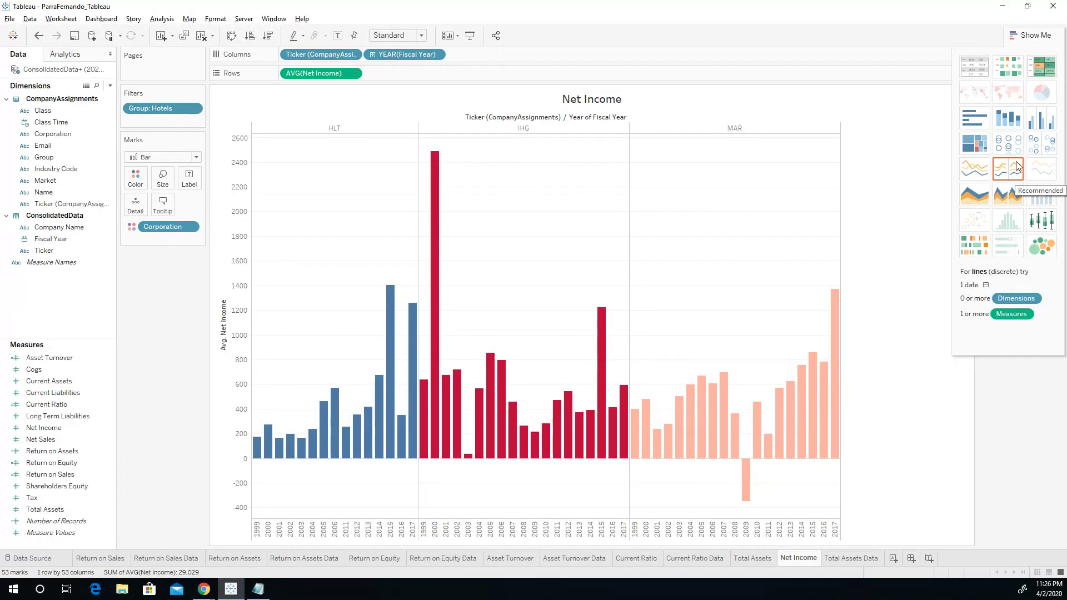
left_click(1035, 126)
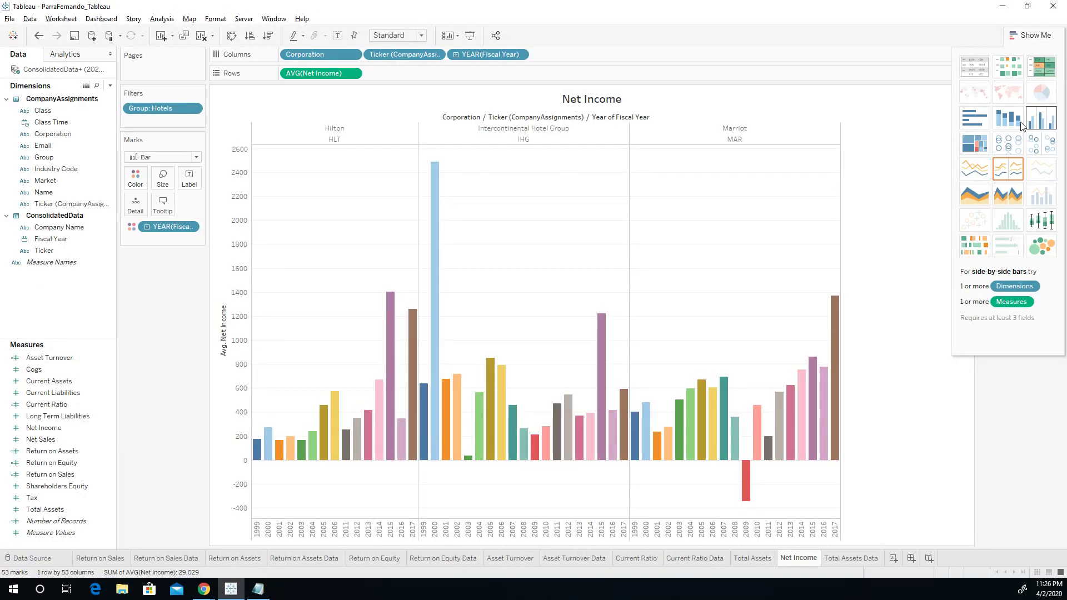
left_click(1035, 127)
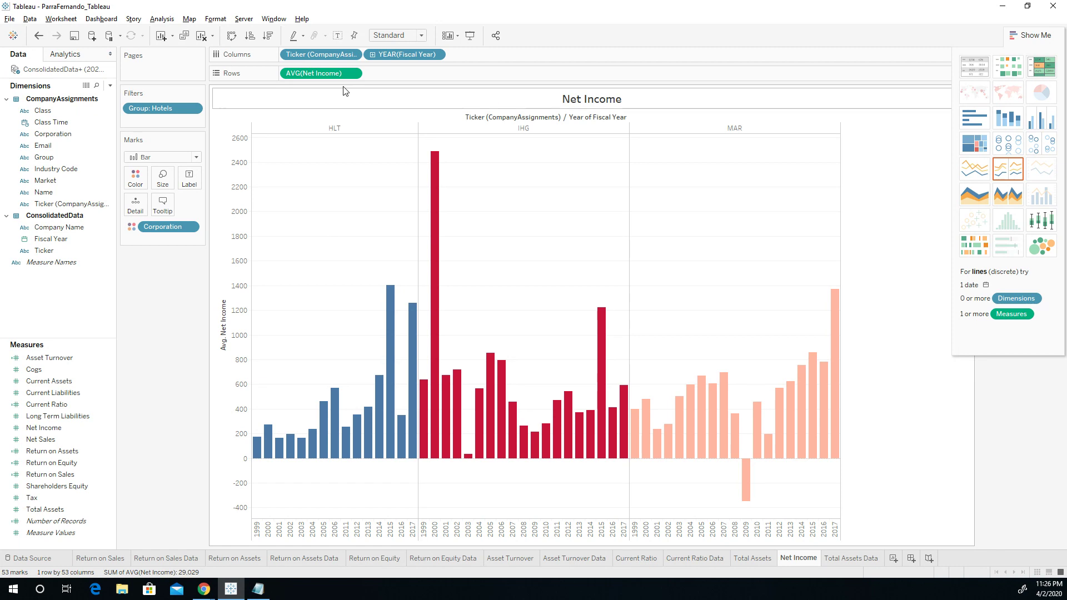
left_click_drag(314, 54, 469, 57)
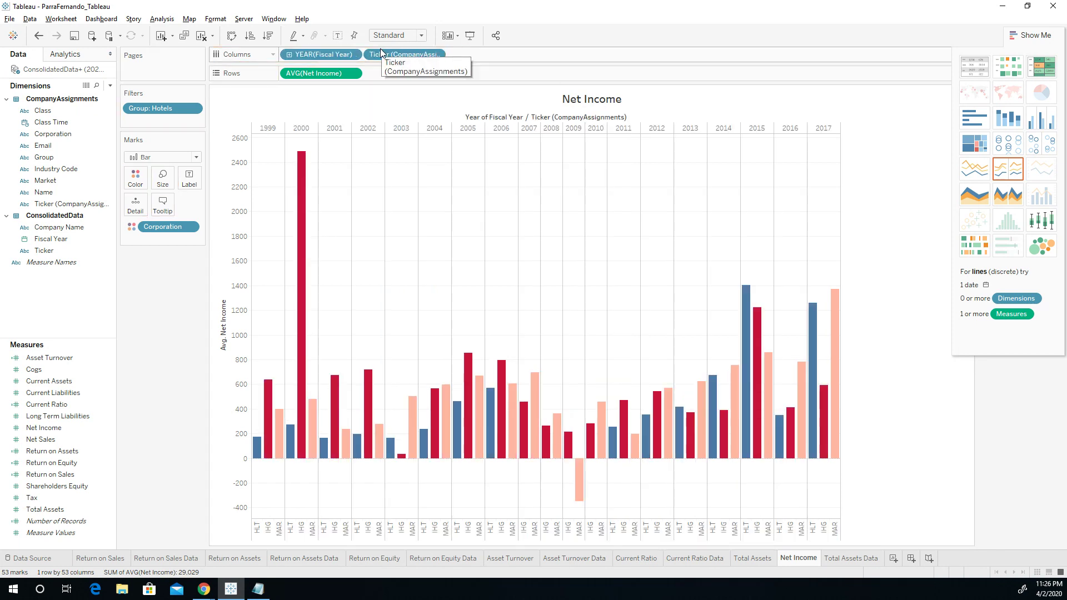
mouse_move(258, 455)
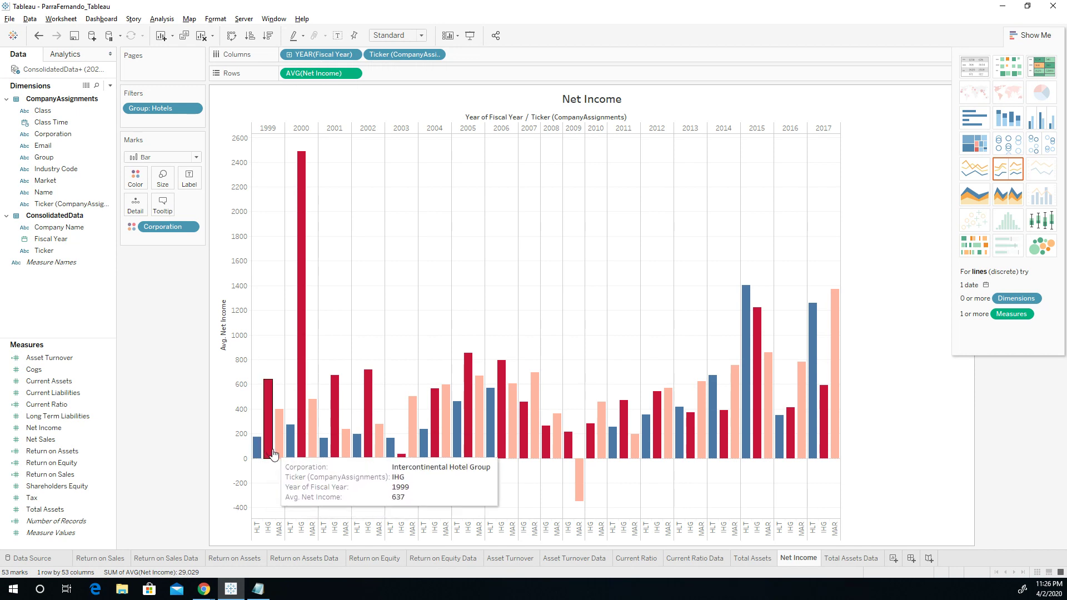
mouse_move(811, 445)
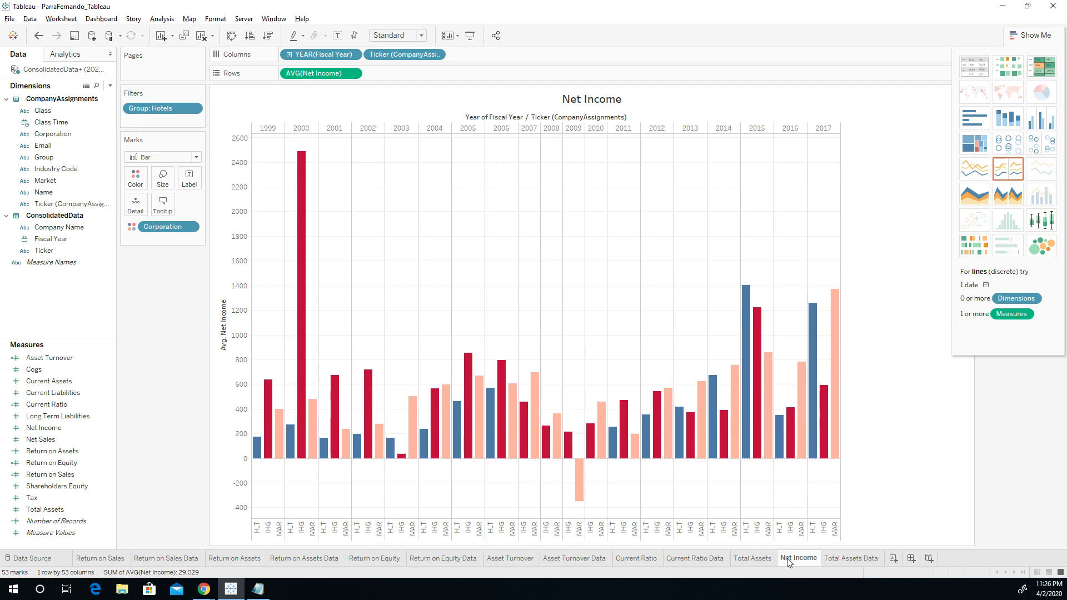
mouse_move(790, 563)
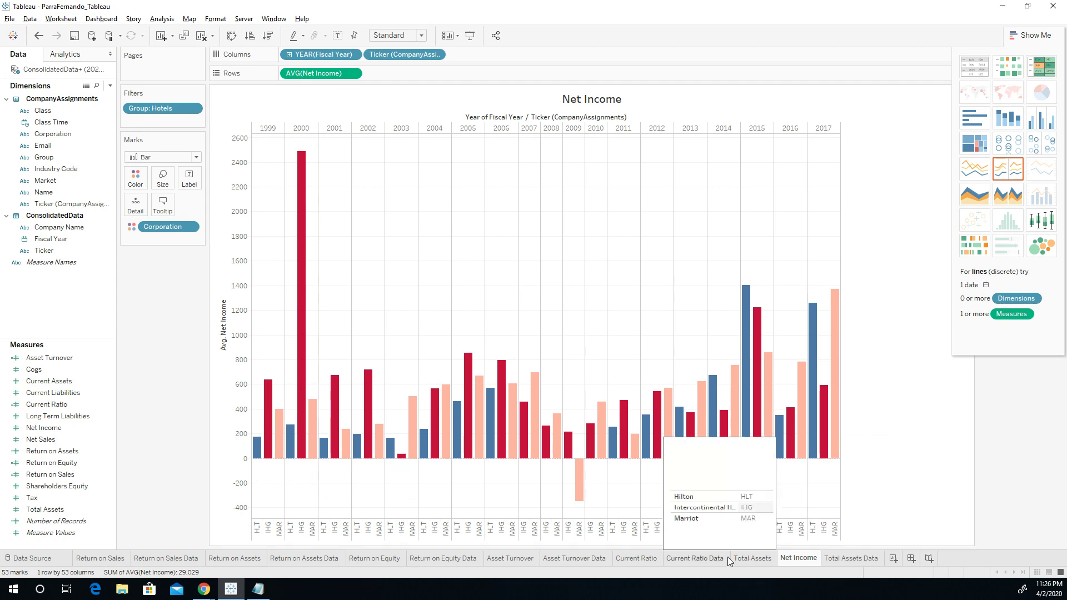
- On Total Assets, try year-then-ticker side-by-side bars, then switch to packed bubbles sized by Total Assets
left_click(748, 558)
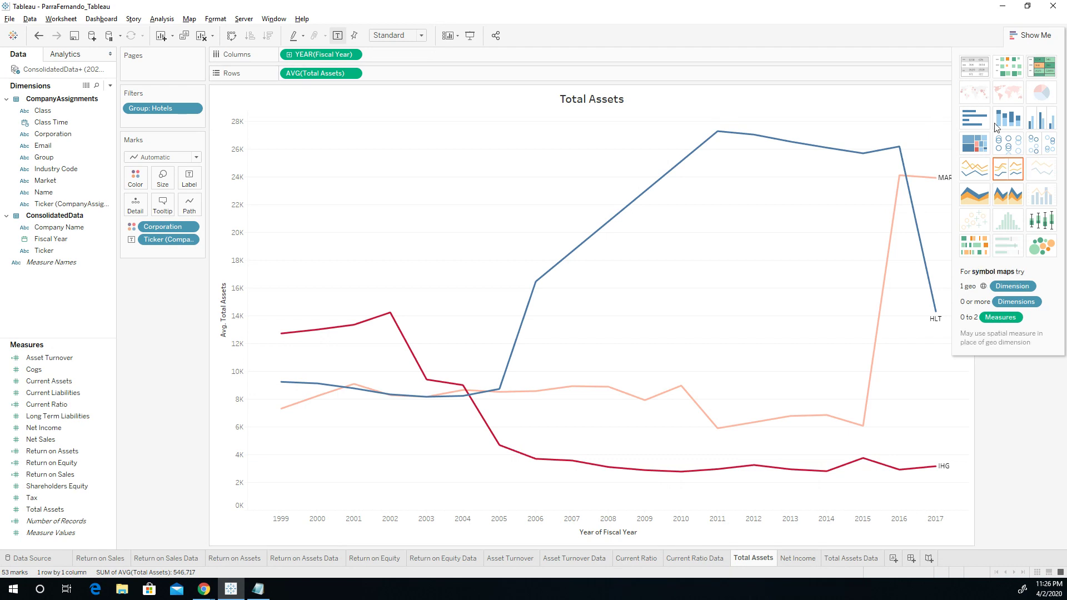
left_click(1012, 123)
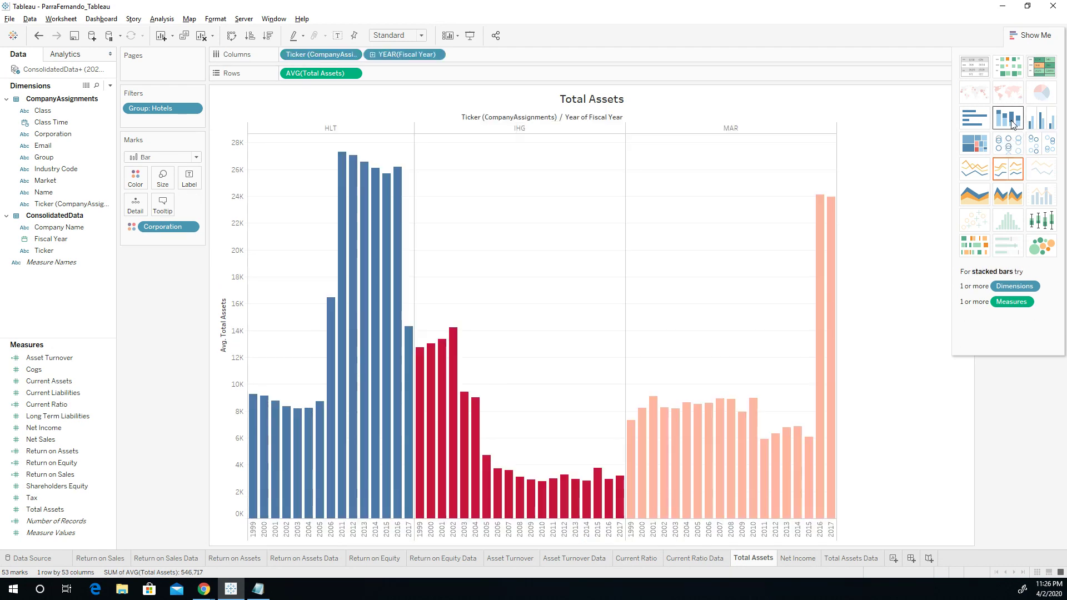
left_click_drag(324, 54, 417, 54)
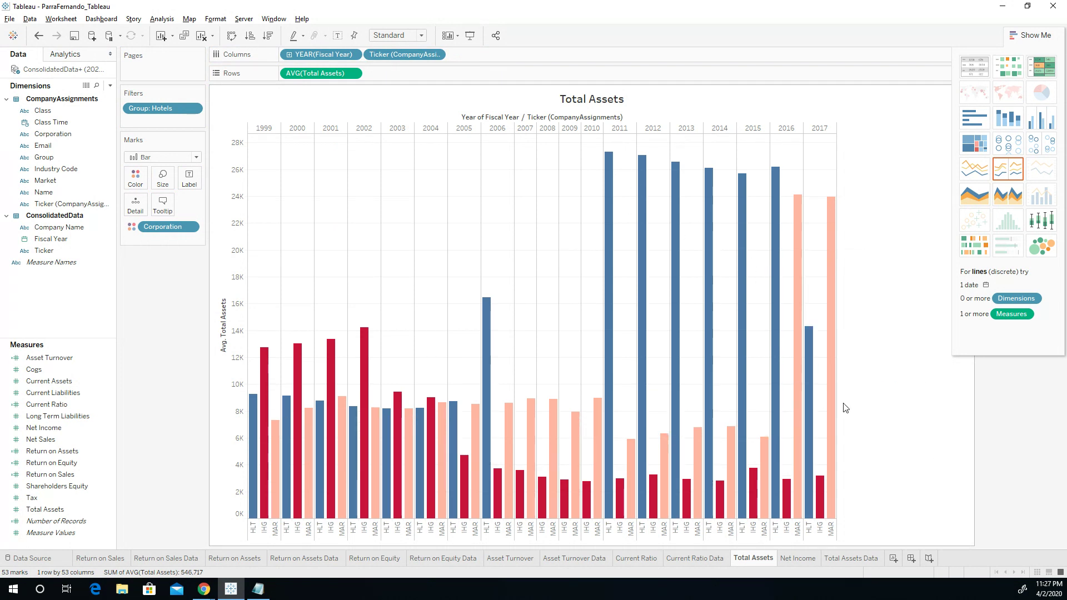
left_click(1045, 242)
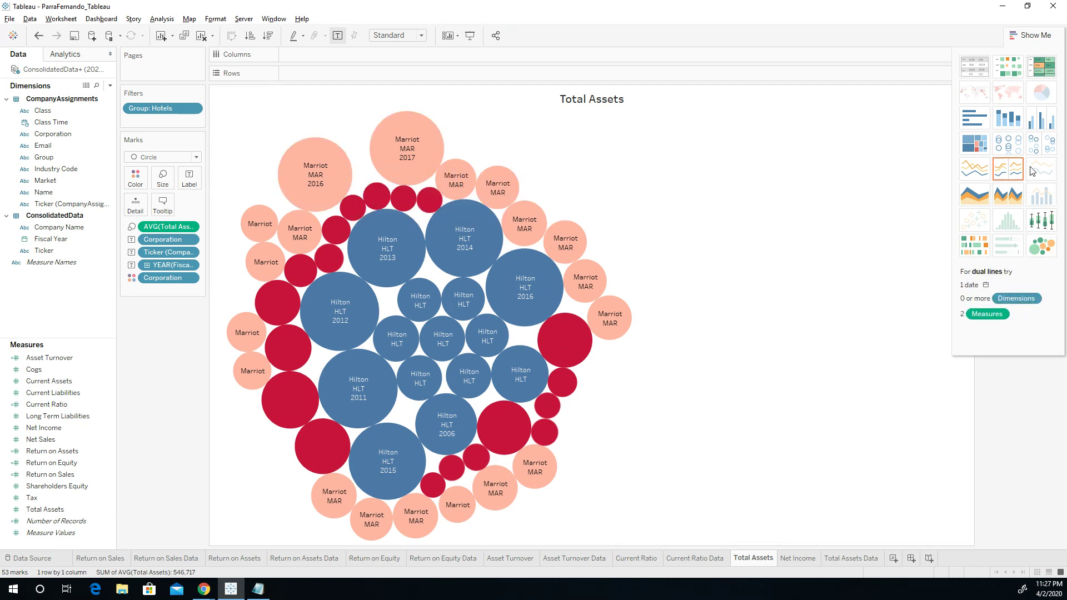
- Try an area chart with Ticker on Rows, then restore year-then-ticker side-by-side bars
left_click(983, 198)
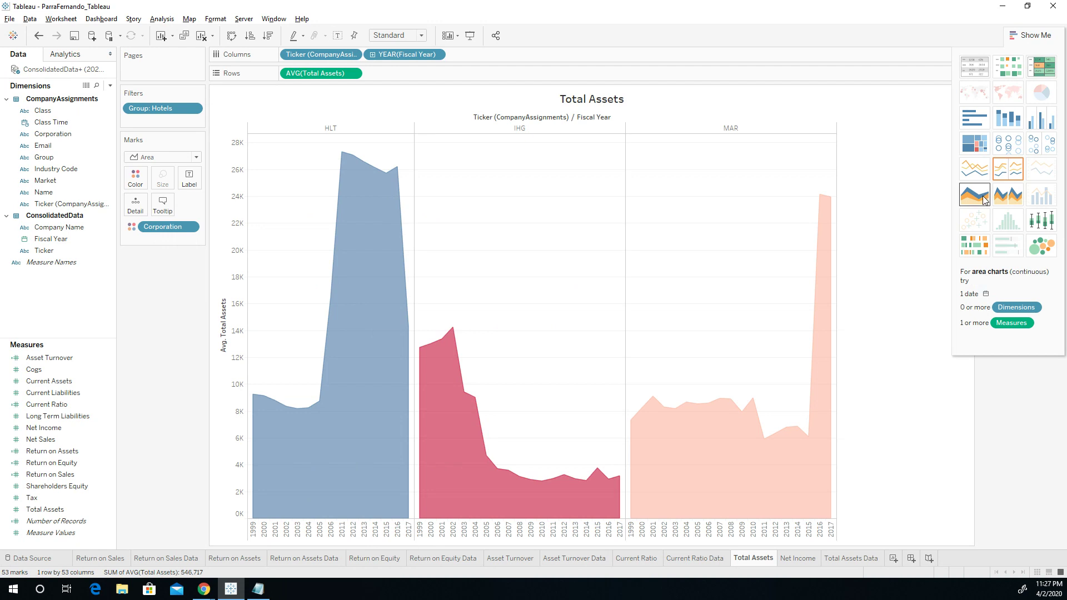
left_click(984, 199)
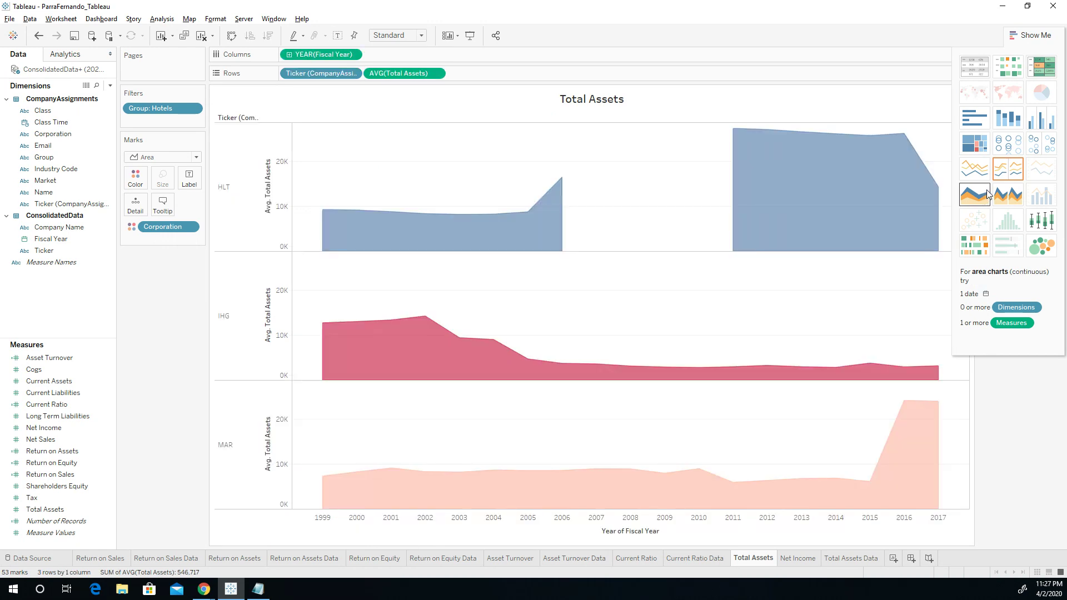
left_click_drag(335, 79, 523, 81)
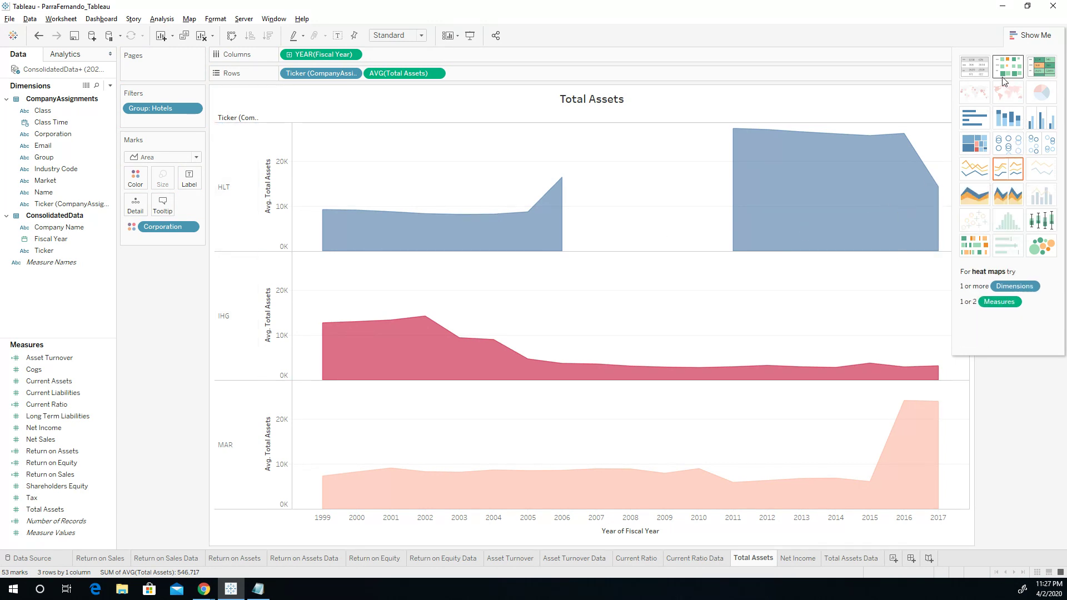
left_click(1009, 127)
left_click_drag(306, 53, 447, 48)
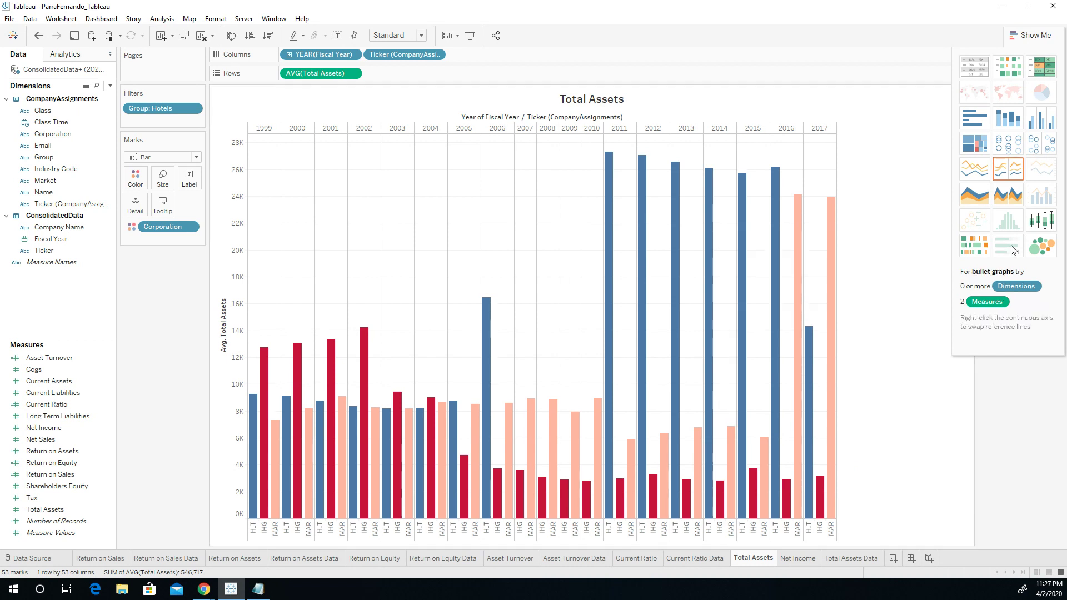
- Try continuous lines with rearranged Ticker and Year pills, then undo back to labelled HLT, IHG, MAR lines
left_click(974, 173)
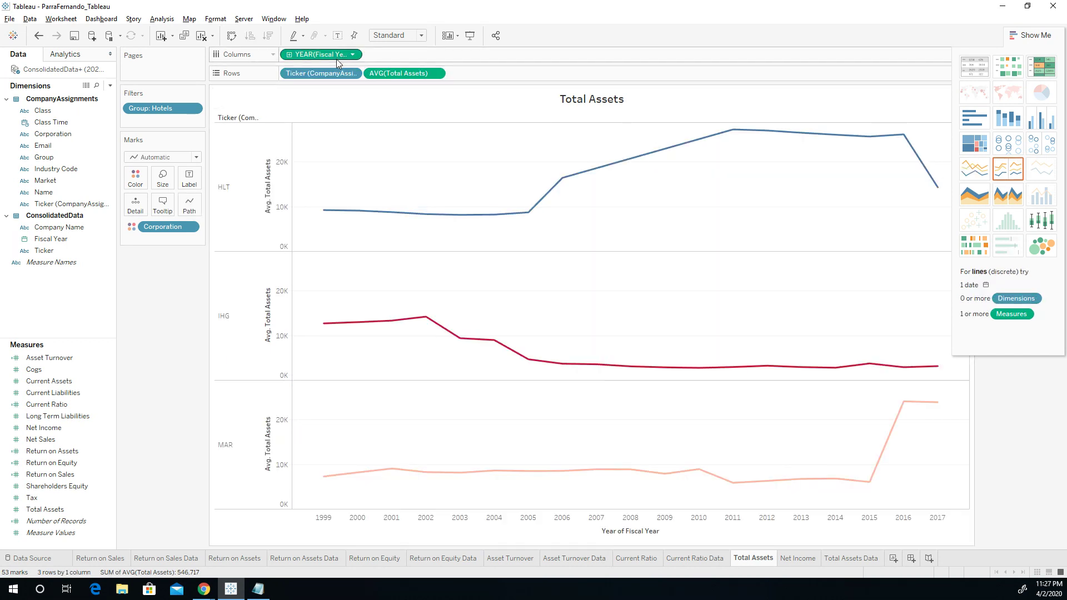
mouse_move(338, 70)
left_mouse_down()
mouse_move(564, 75)
mouse_move(323, 74)
mouse_move(356, 118)
left_mouse_up()
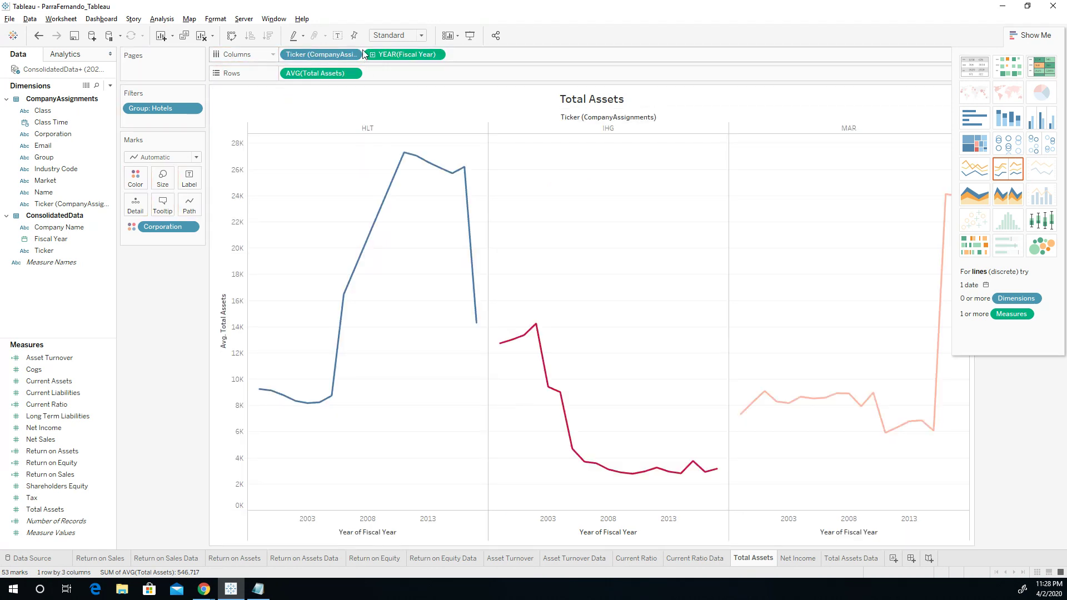
left_click_drag(318, 54, 556, 56)
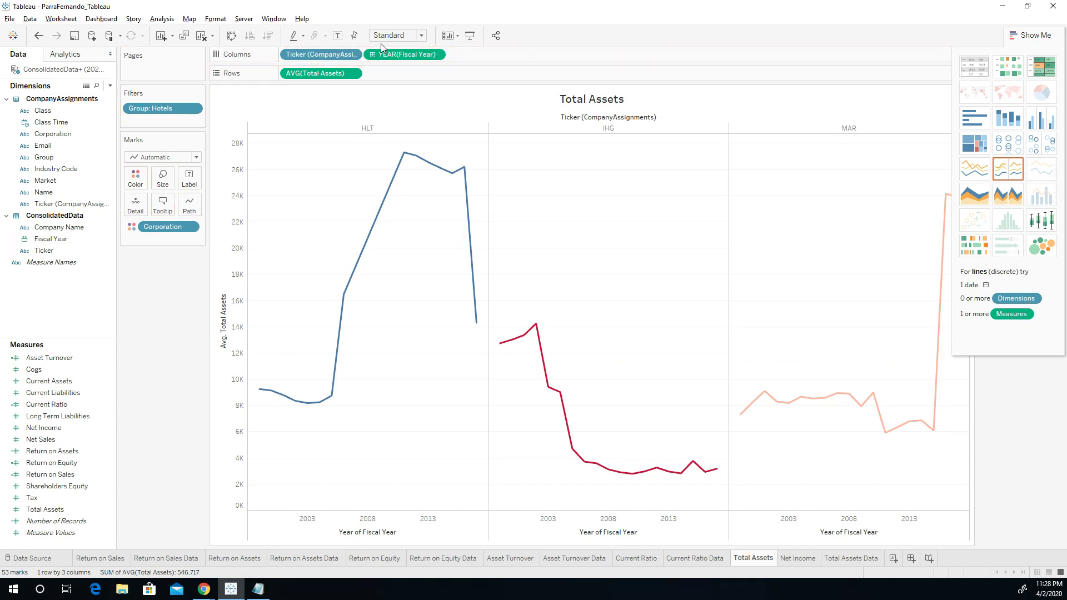
left_click_drag(378, 54, 512, 184)
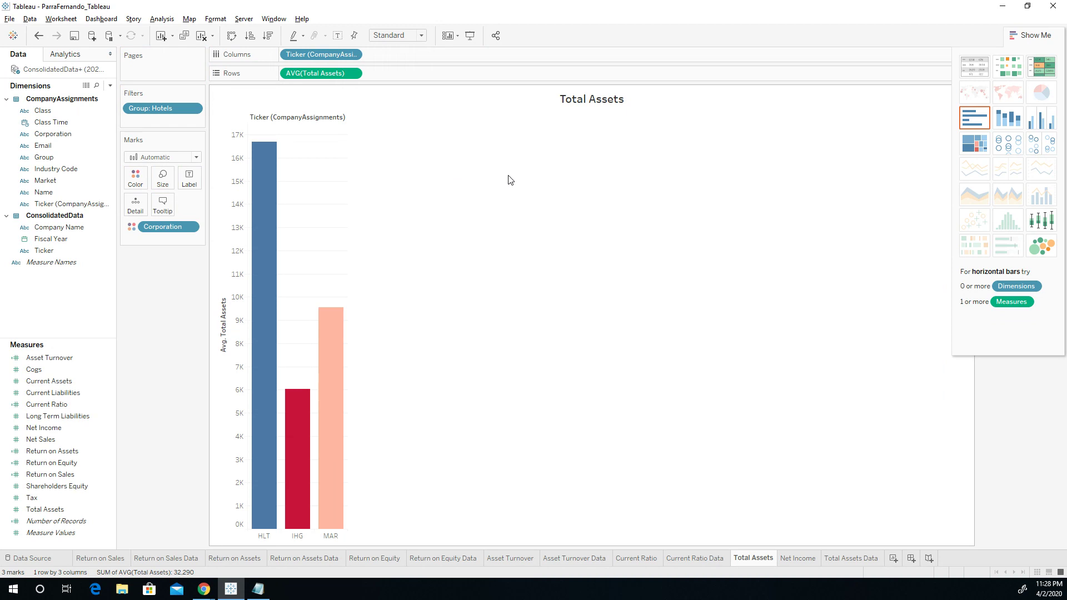
key("ctrl+z")
key("ctrl+z")
key("ctrl+z")
key("ctrl+z")
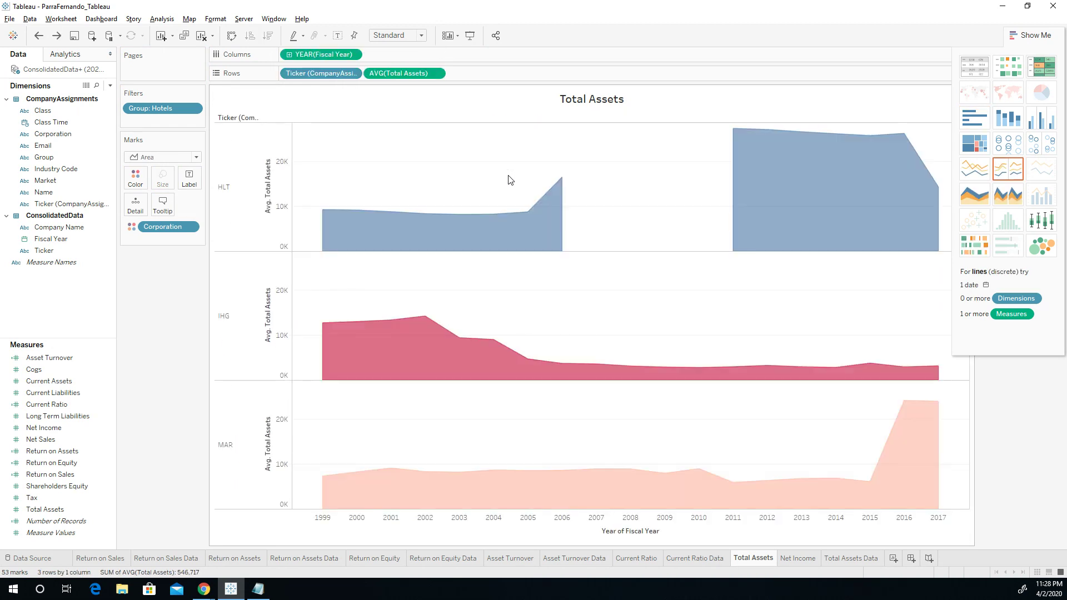
key("ctrl+z")
key("ctrl+z")
key("ctrl+z")
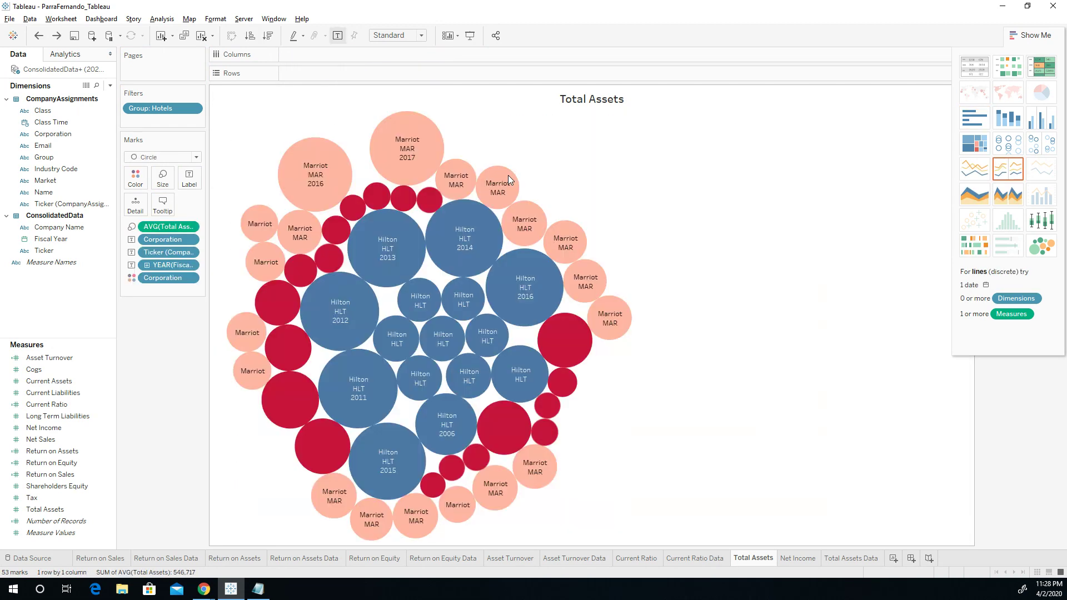
key("ctrl+y")
key("ctrl+y")
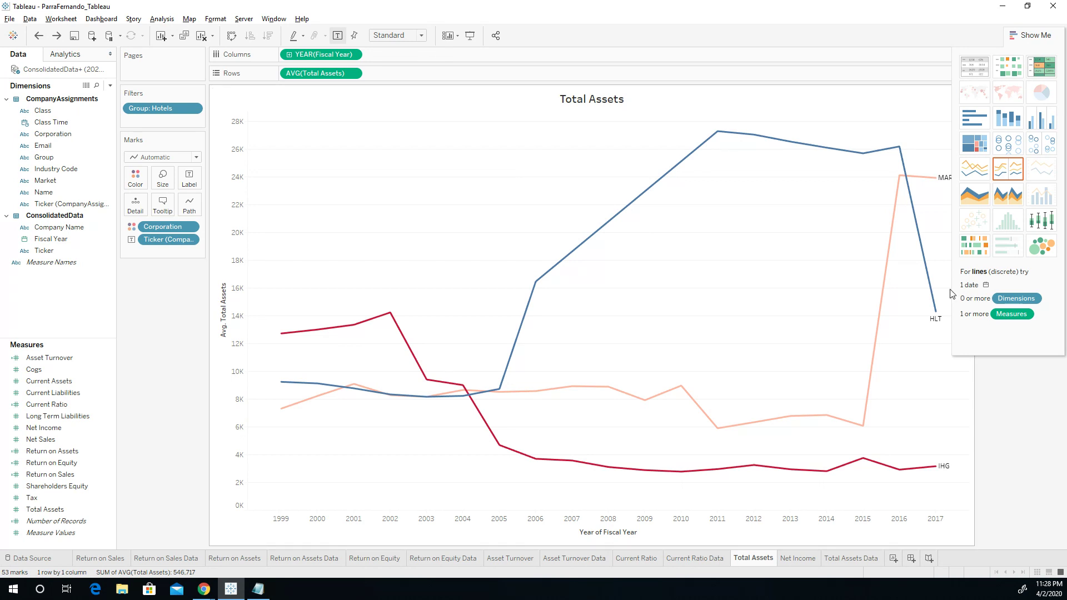
- Restore the Total Assets sheet to its year-by-ticker bar chart
key("ctrl+z")
key("ctrl+z")
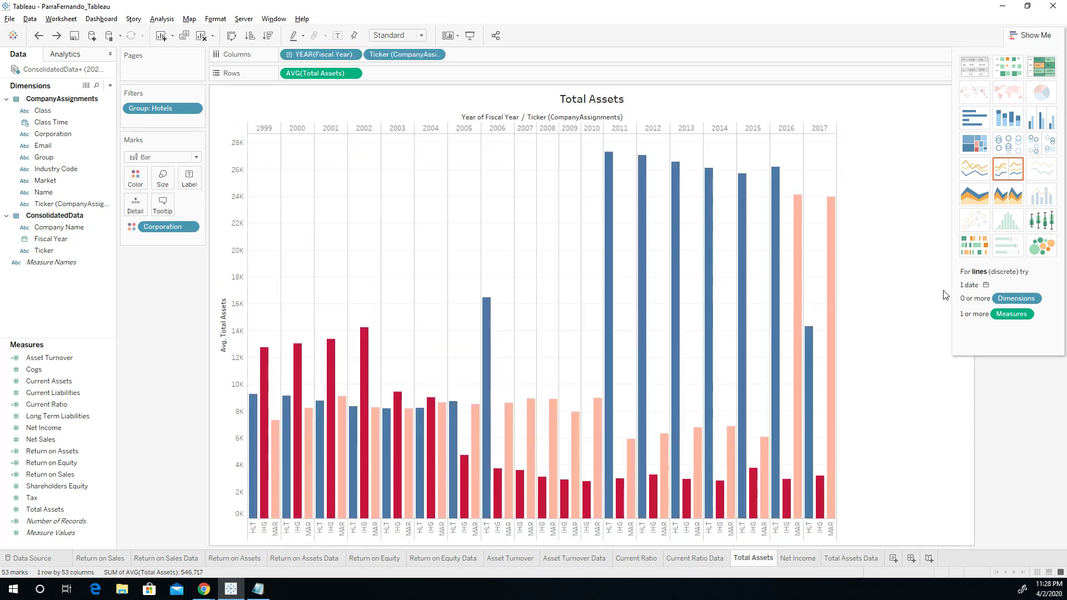
left_click(648, 559)
left_click(760, 559)
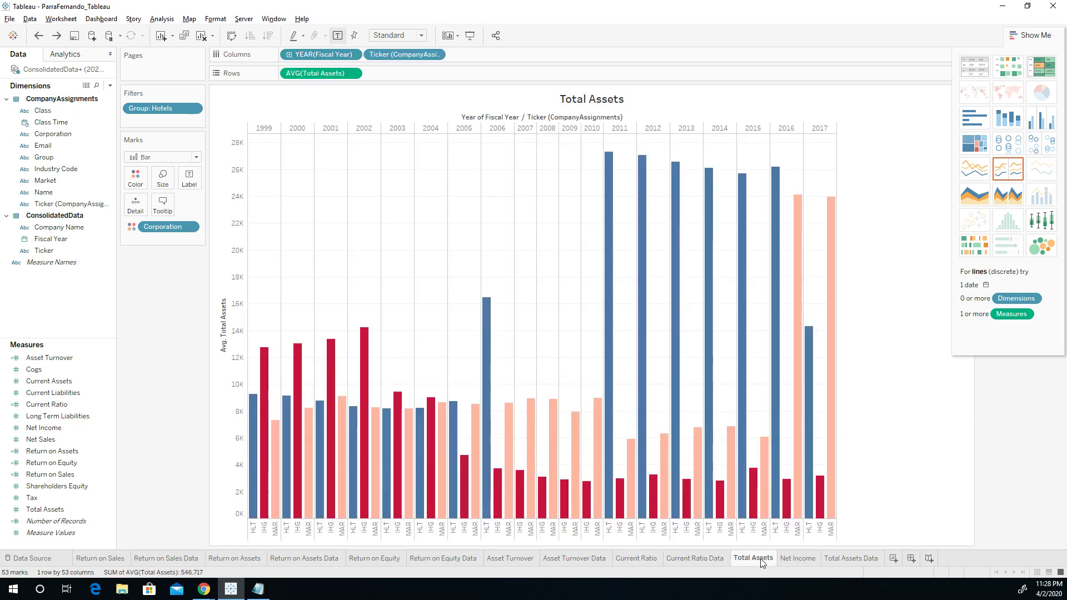
- Move the Total Assets Data sheet in front of Net Income, then bring up Net Income's sheet menu
left_click(801, 559)
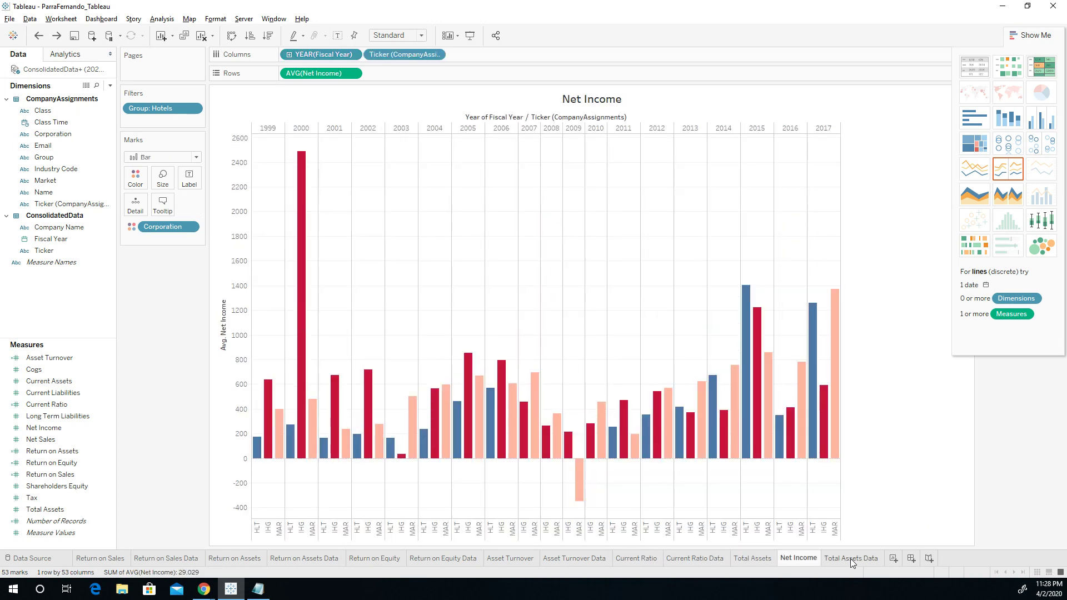
left_click_drag(850, 558, 794, 561)
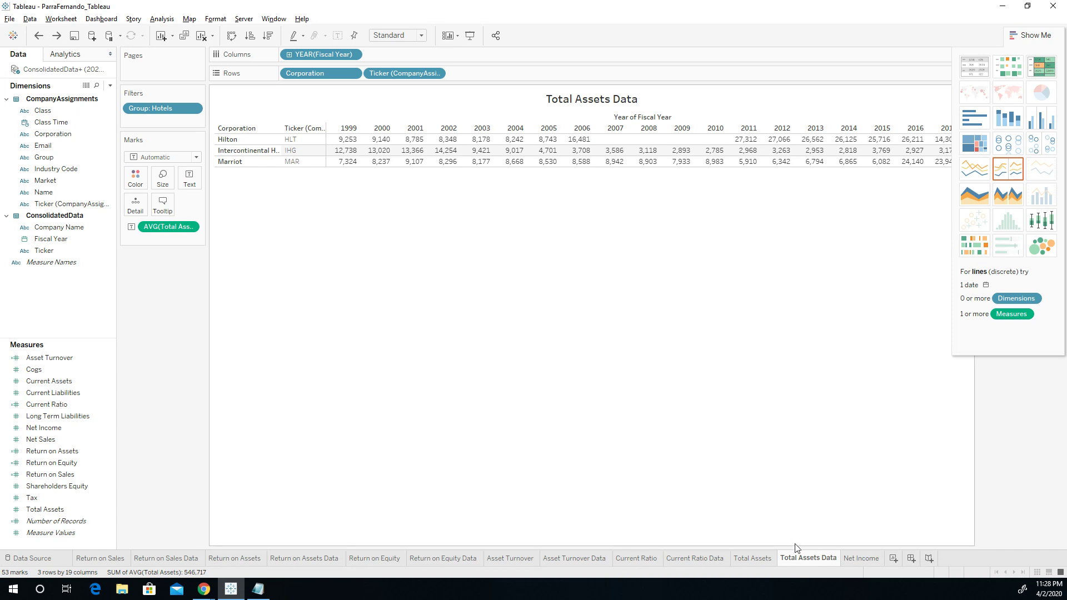
mouse_move(855, 562)
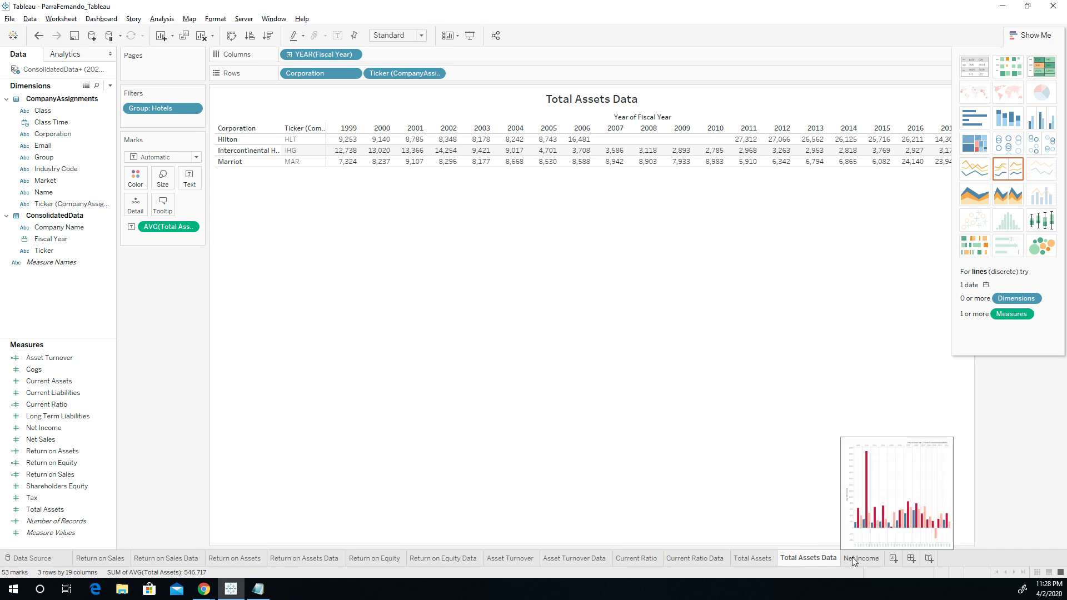
left_click(751, 559)
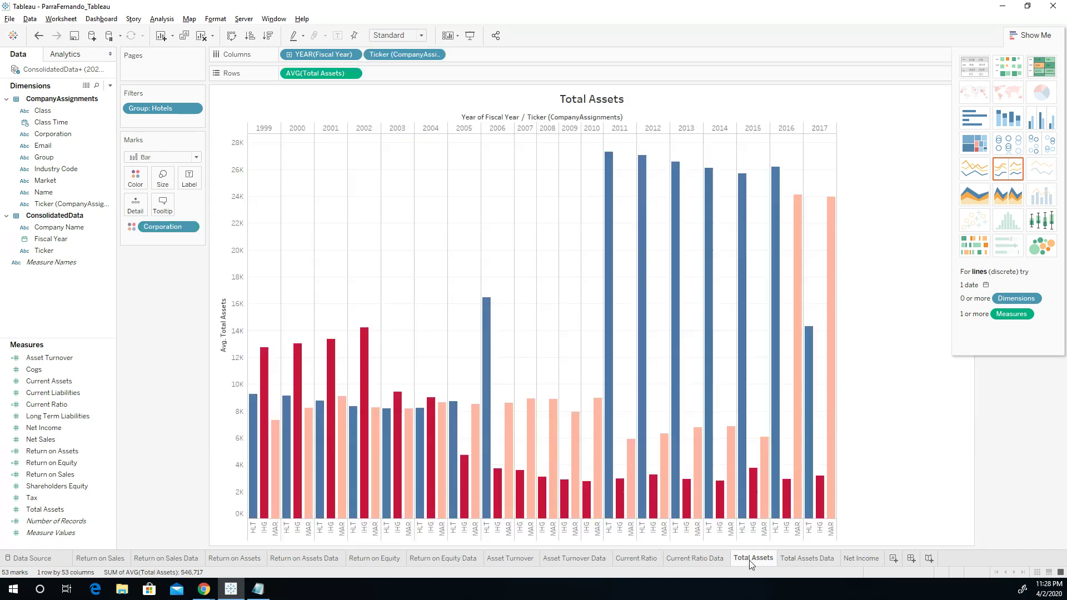
left_click(795, 560)
left_click(851, 560)
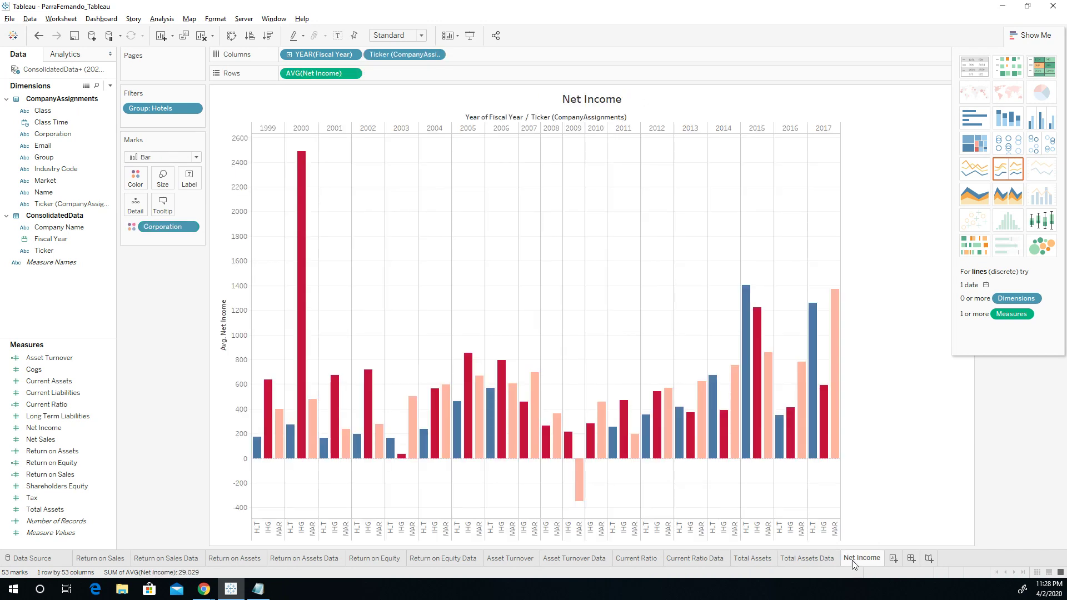
right_click(854, 564)
- Duplicate Net Income as a crosstab named Net Income Data and drop Ticker from its columns
left_click(875, 475)
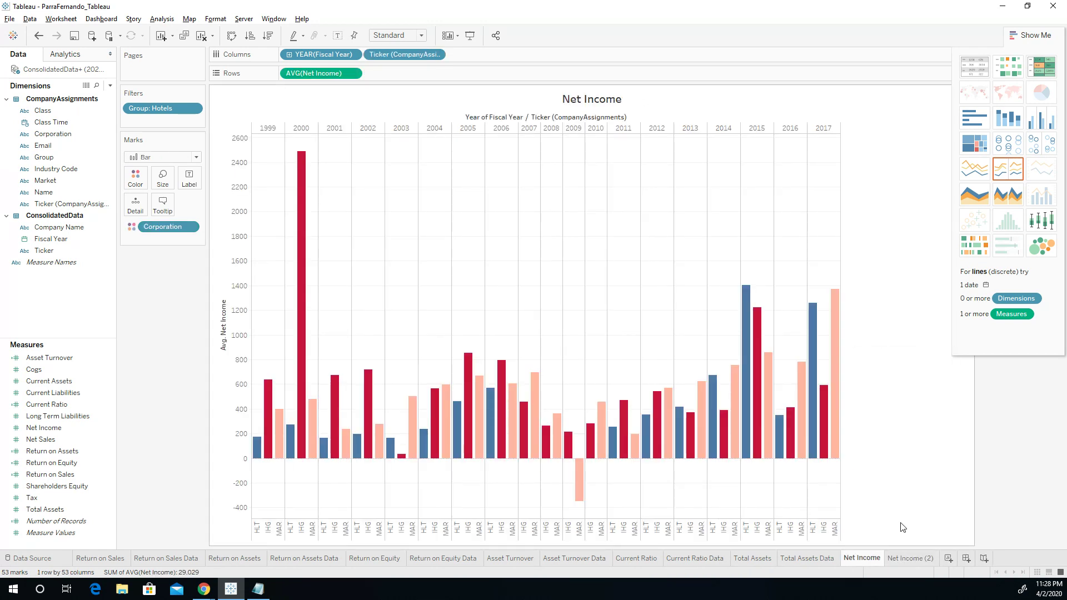
double_click(911, 558)
key("Return")
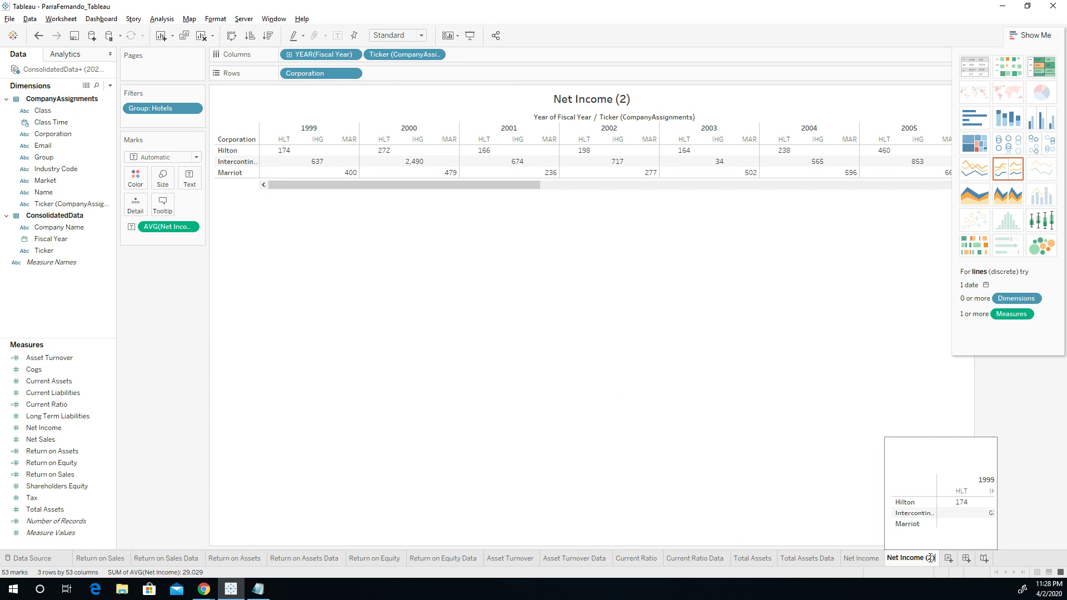
type("ta")
key("Return")
mouse_move(389, 55)
left_mouse_down()
mouse_move(381, 183)
mouse_move(349, 81)
mouse_move(316, 69)
mouse_move(382, 72)
left_mouse_up()
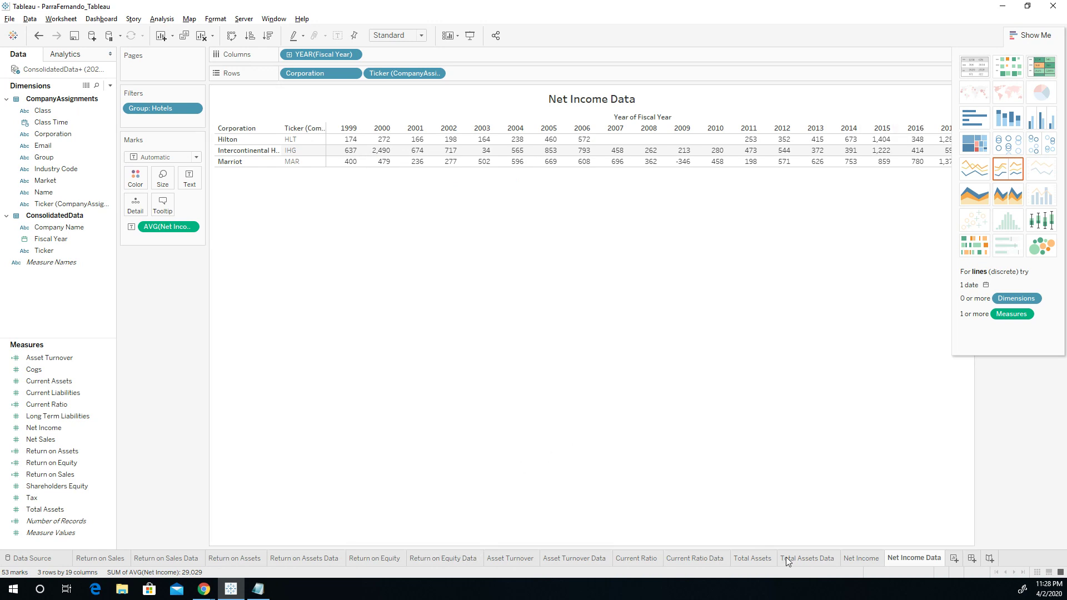
- Try showing tickers as sub-columns under each year in the Total Assets Data table
left_click(816, 558)
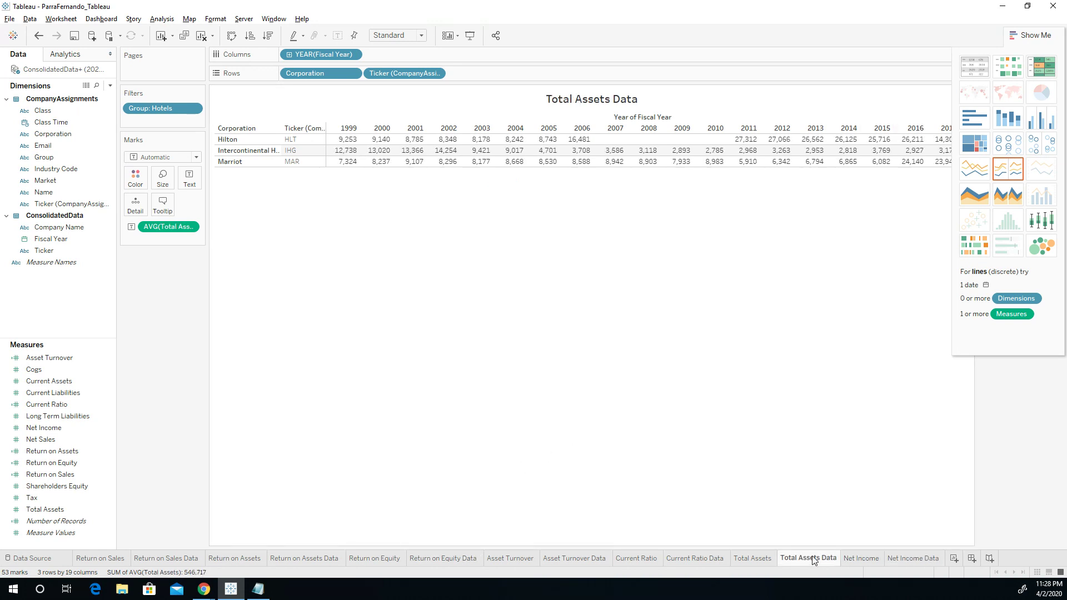
mouse_move(814, 560)
left_click(906, 560)
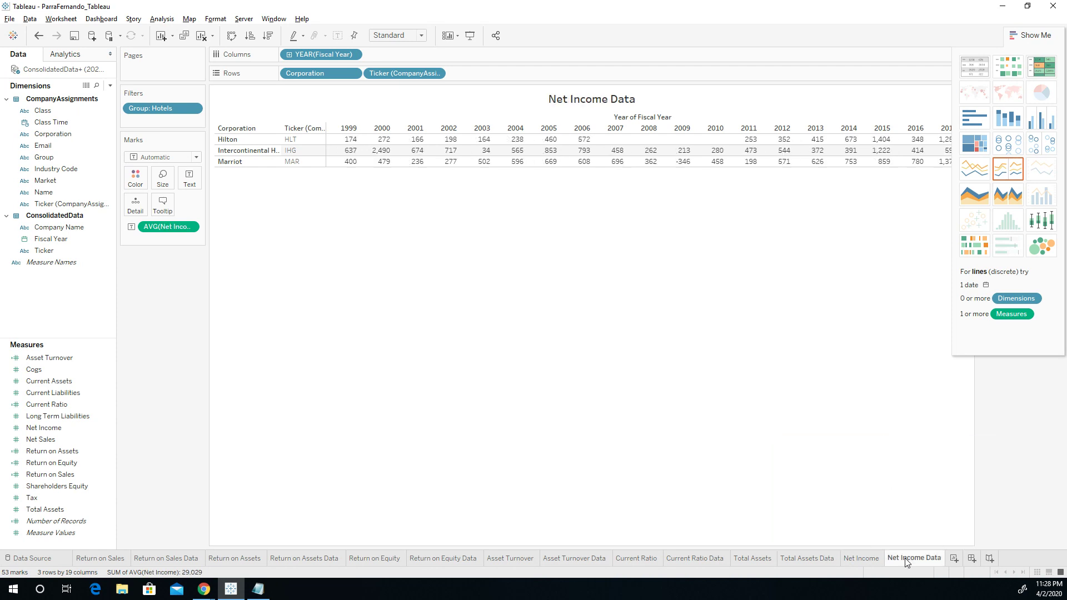
left_click(800, 561)
left_click_drag(384, 75, 414, 55)
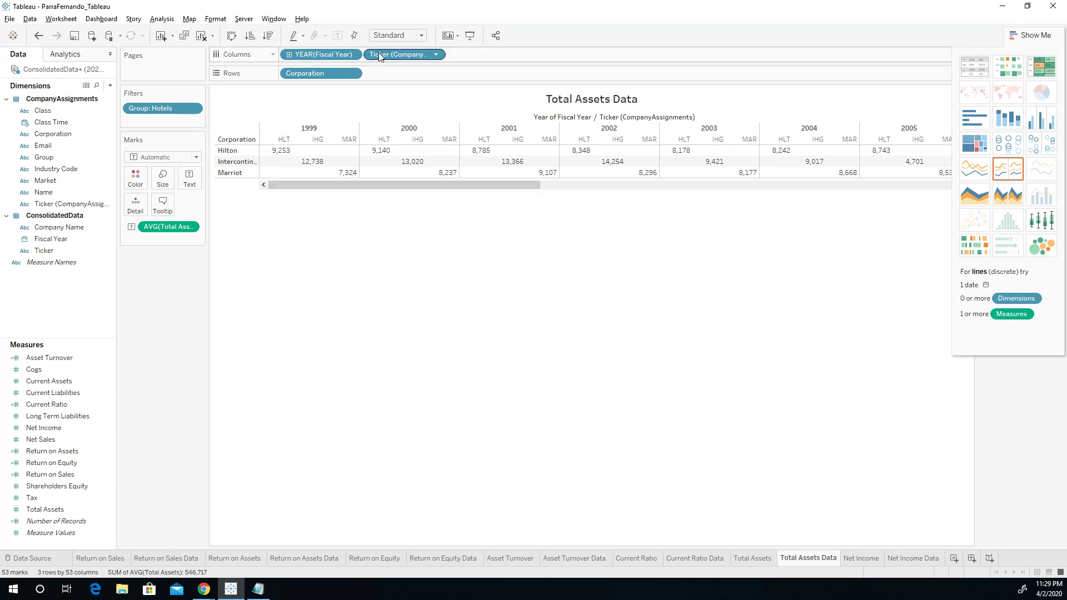
- Remove the Ticker column from both the Total Assets Data and Current Ratio Data tables
mouse_move(380, 56)
left_mouse_down()
mouse_move(334, 106)
mouse_move(367, 52)
left_mouse_up()
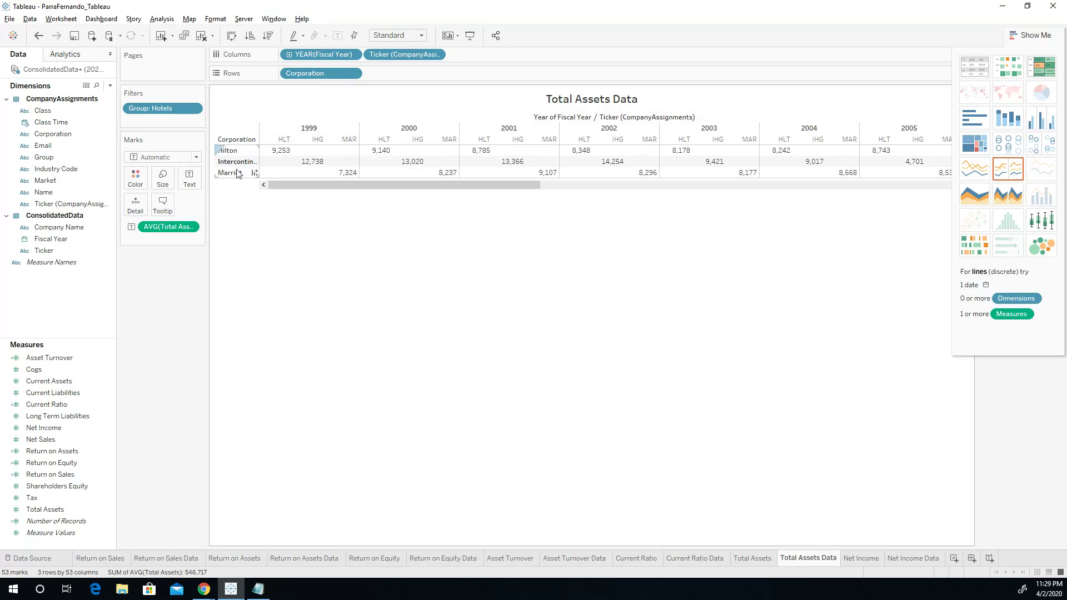
left_click_drag(382, 55, 383, 73)
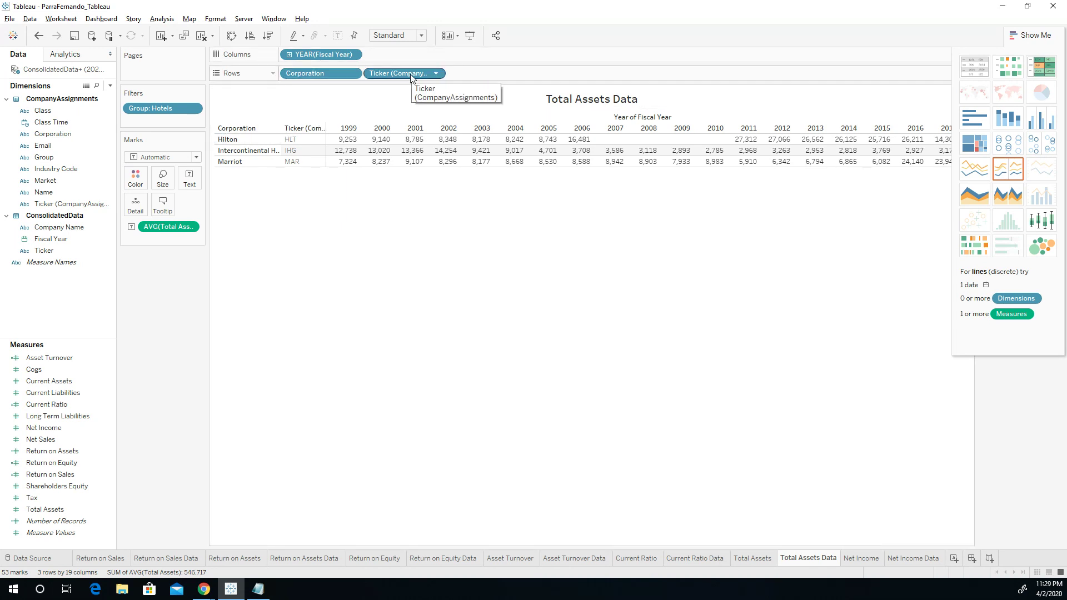
left_click_drag(412, 76, 193, 361)
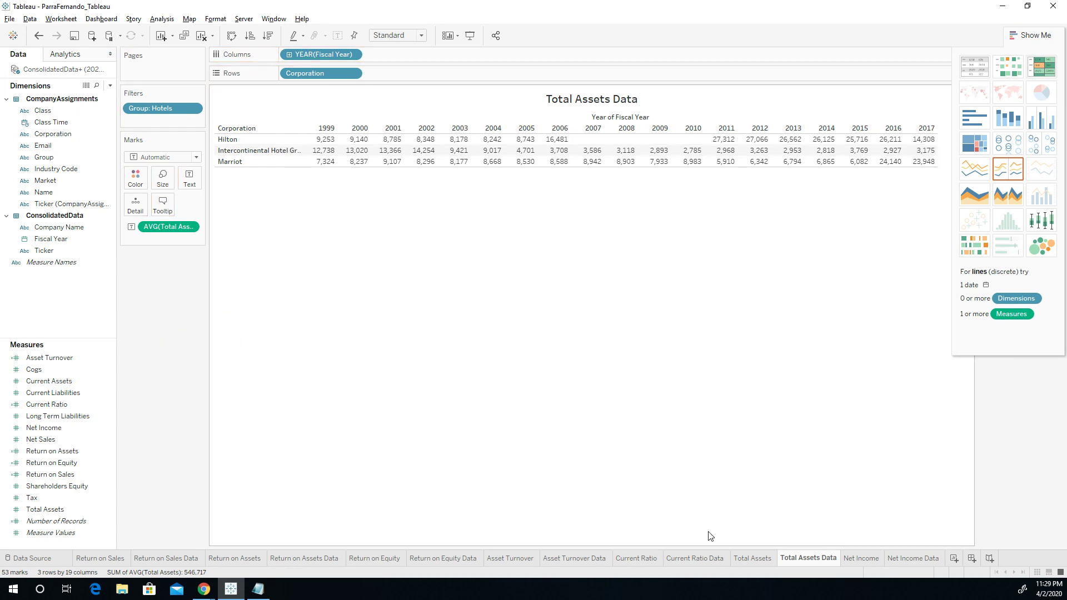
left_click(690, 564)
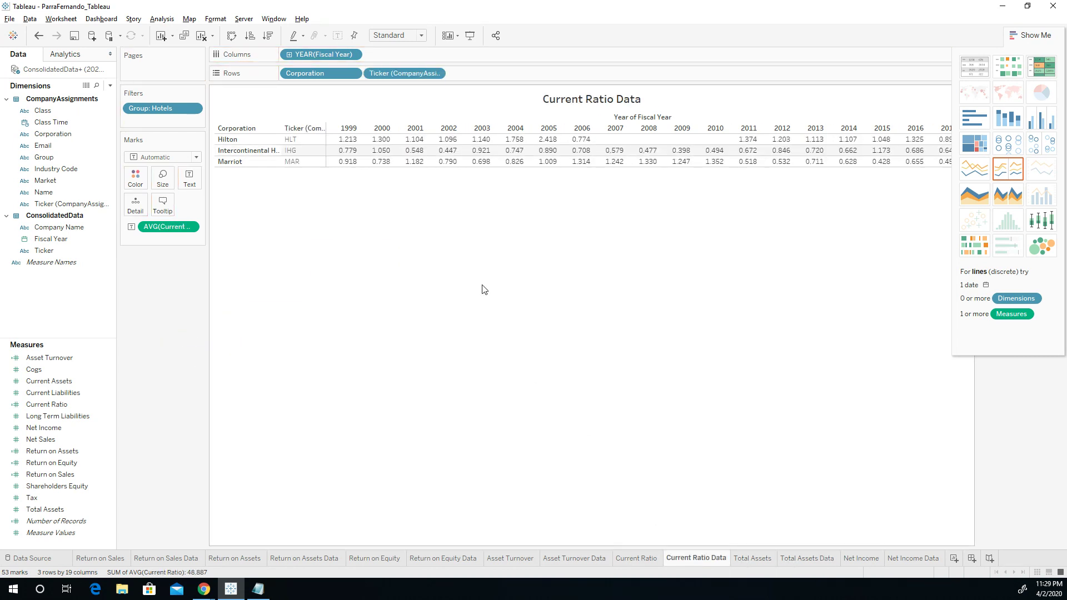
left_click_drag(398, 71, 285, 361)
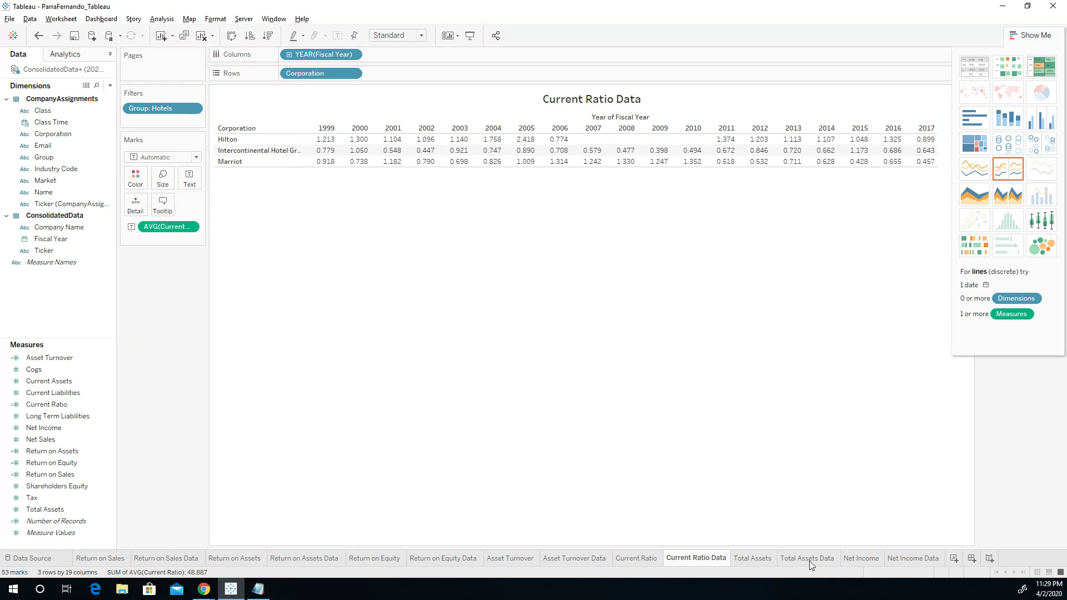
- Duplicate the Net Income bar chart sheet
left_click(754, 558)
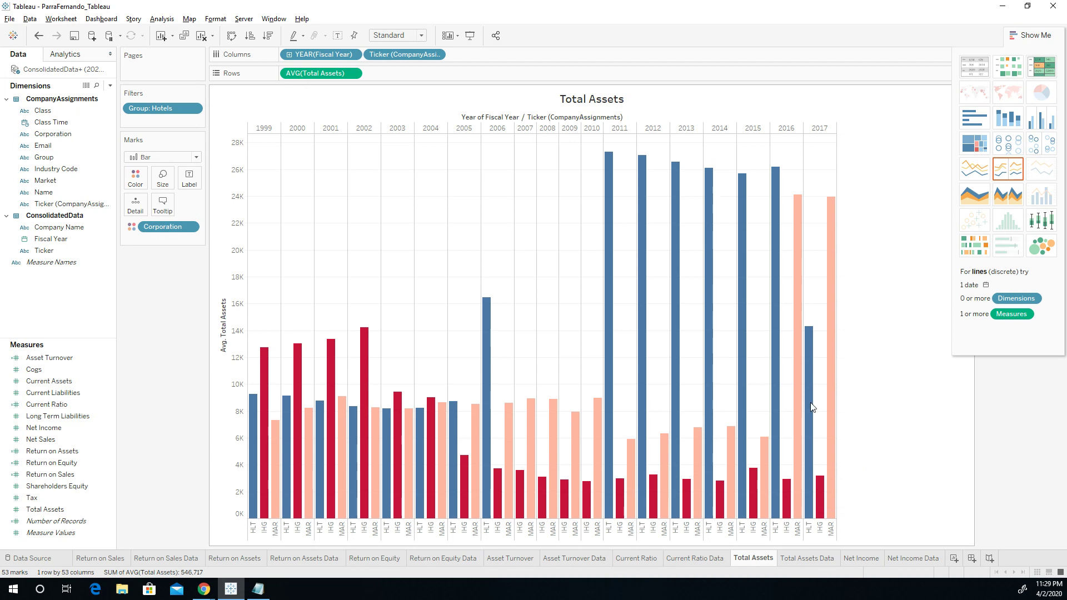
left_click(863, 561)
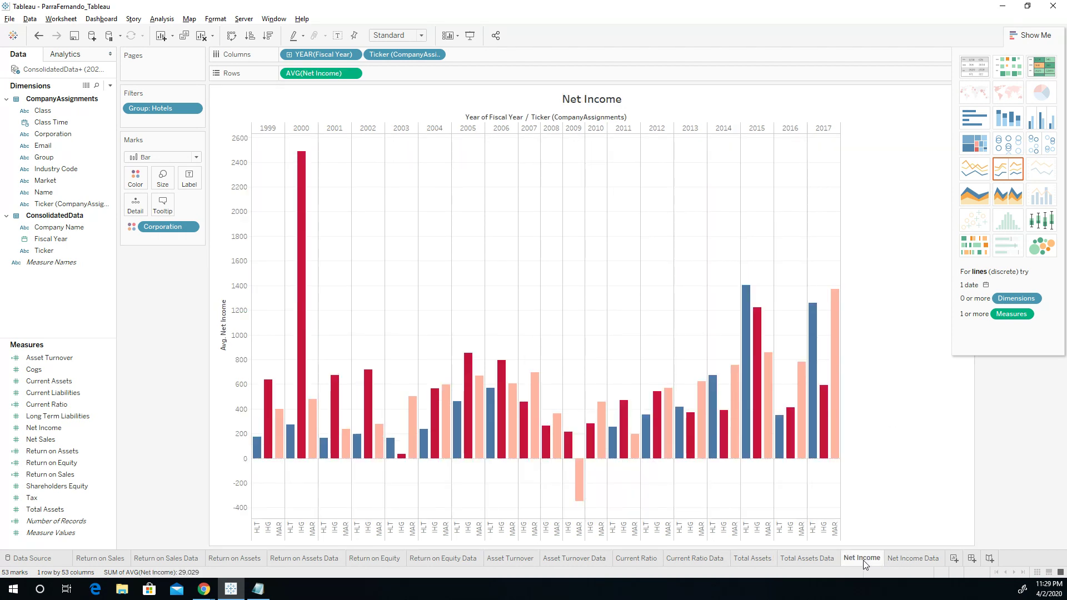
right_click(863, 561)
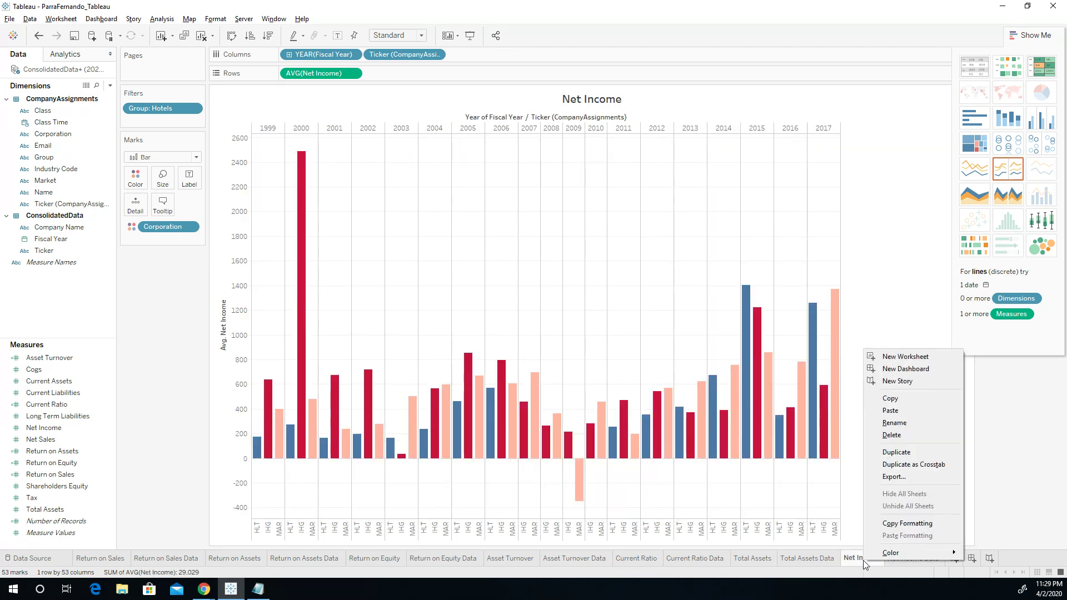
left_click(896, 452)
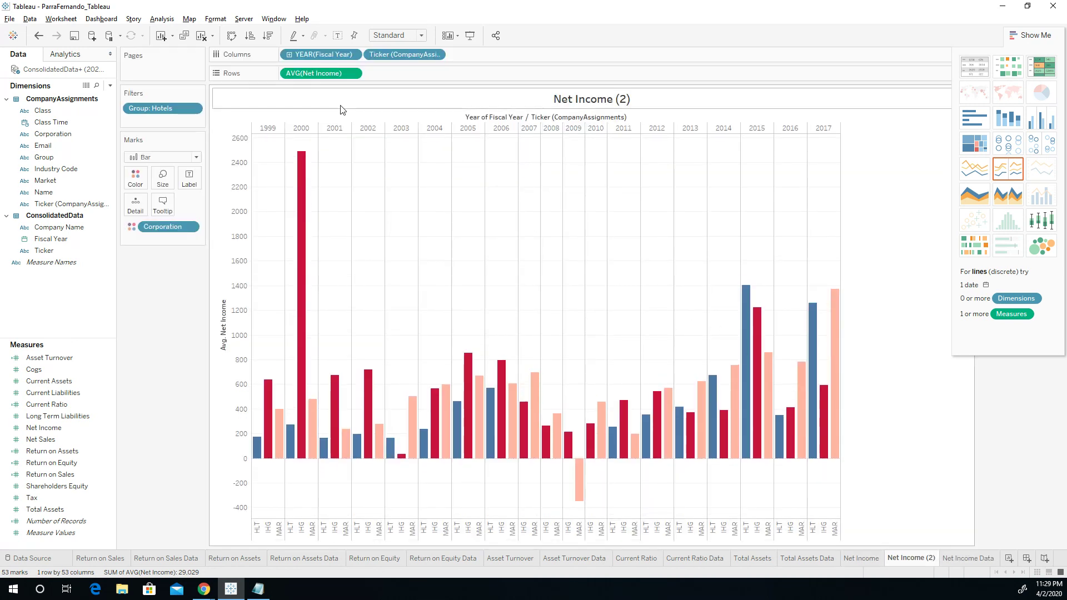
- Change the copy's Rows measure to AVG(Shareholders Equity) and rename it Shareholders' Equity
double_click(320, 75)
key("BackSpace")
key("BackSpace")
key("BackSpace")
key("BackSpace")
key("BackSpace")
key("BackSpace")
key("BackSpace")
key("BackSpace")
key("BackSpace")
key("BackSpace")
key("BackSpace")
key("BackSpace")
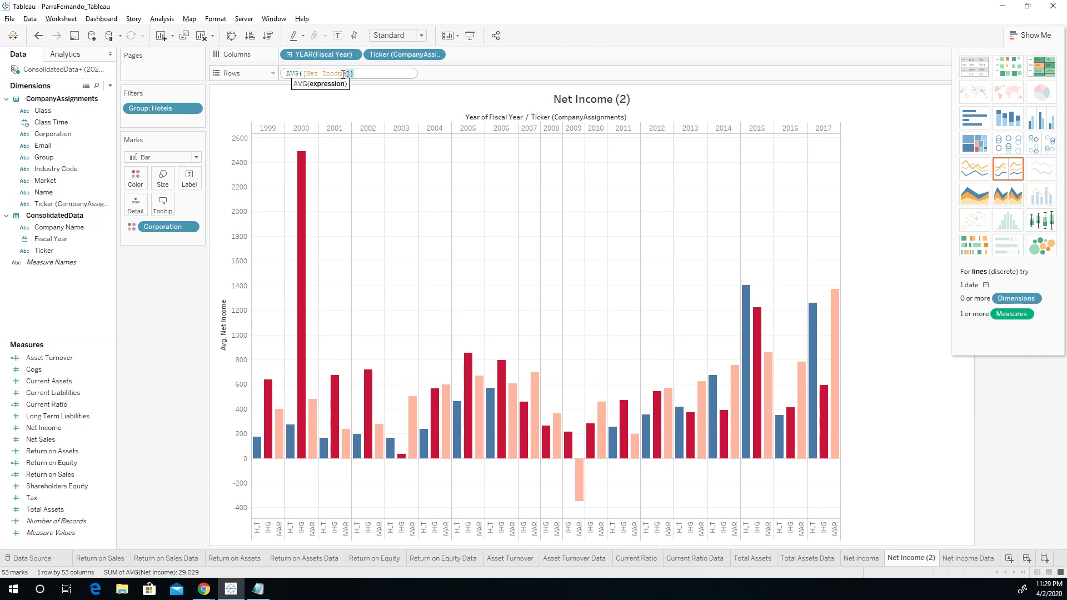
type("S")
key("Return")
type(")")
key("Return")
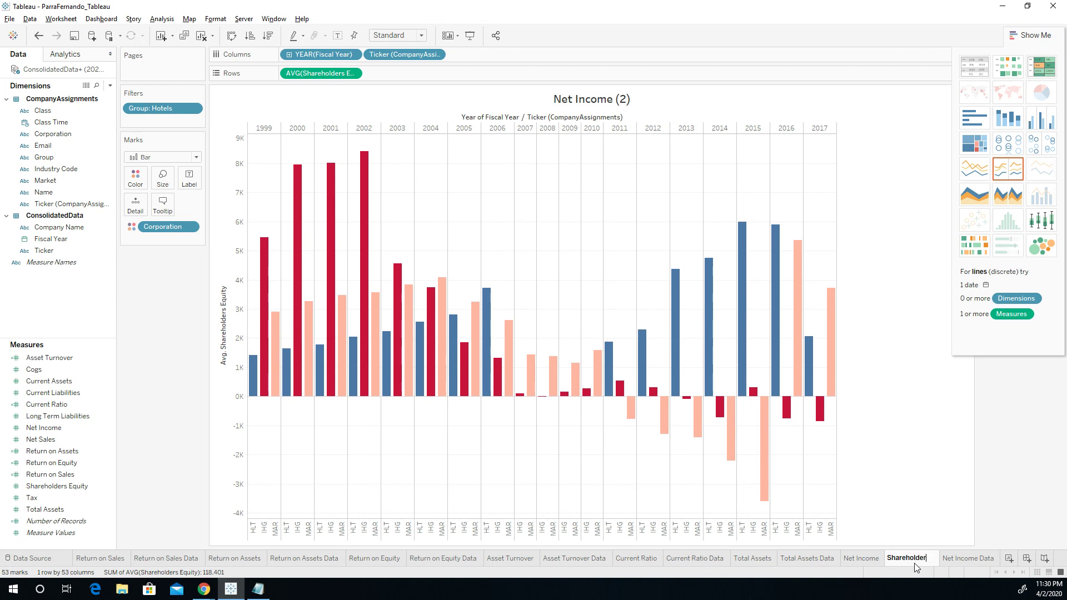
type("s' Equity")
key("Return")
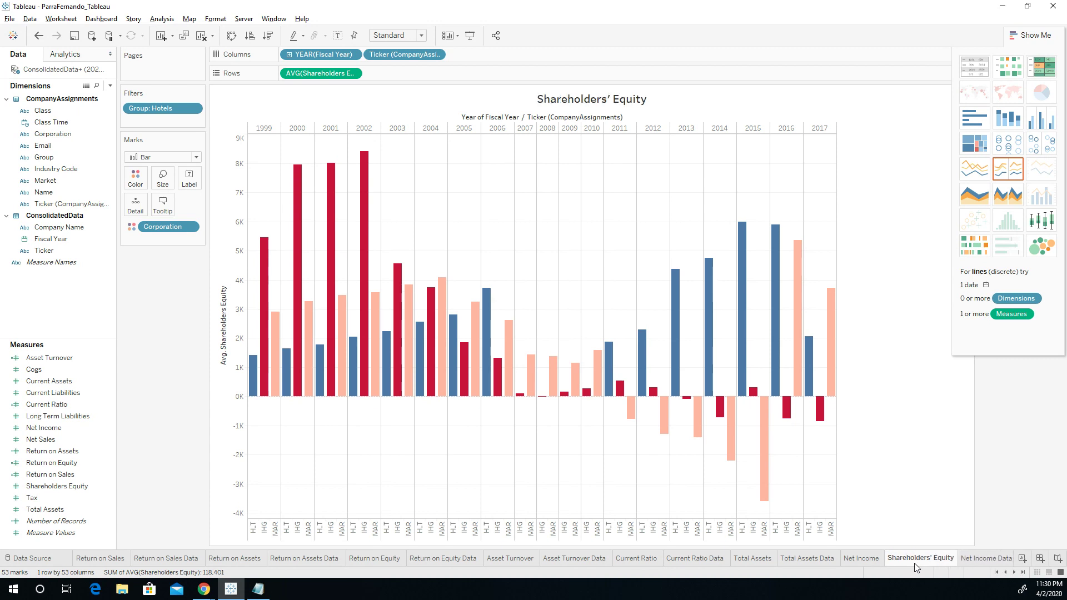
- Duplicate Shareholders' Equity as a crosstab named Shareholders' Equity Data and remove its Ticker breakdown
right_click(892, 563)
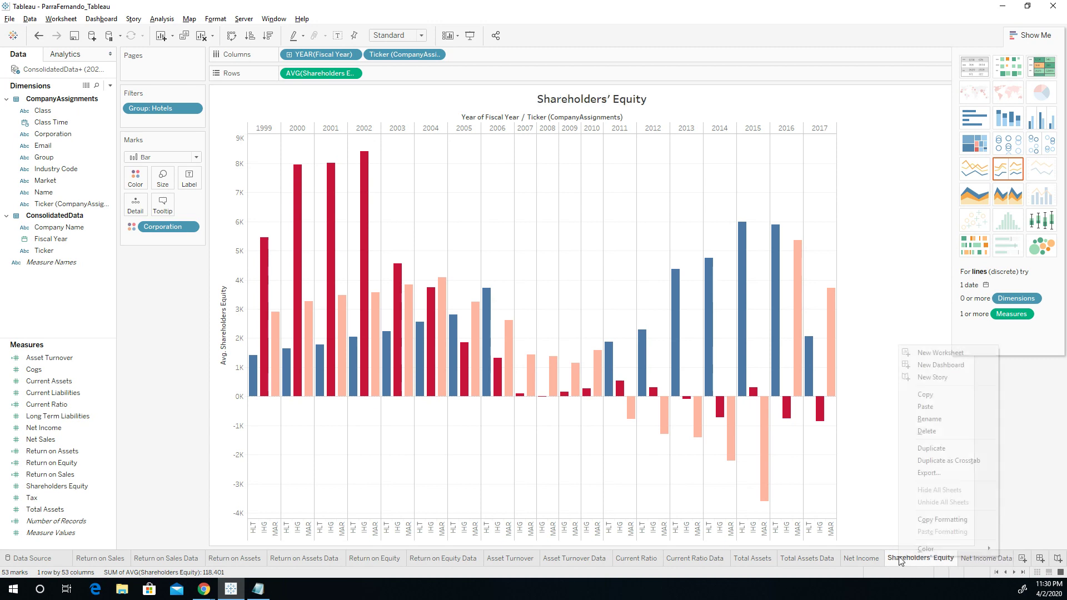
left_click(923, 461)
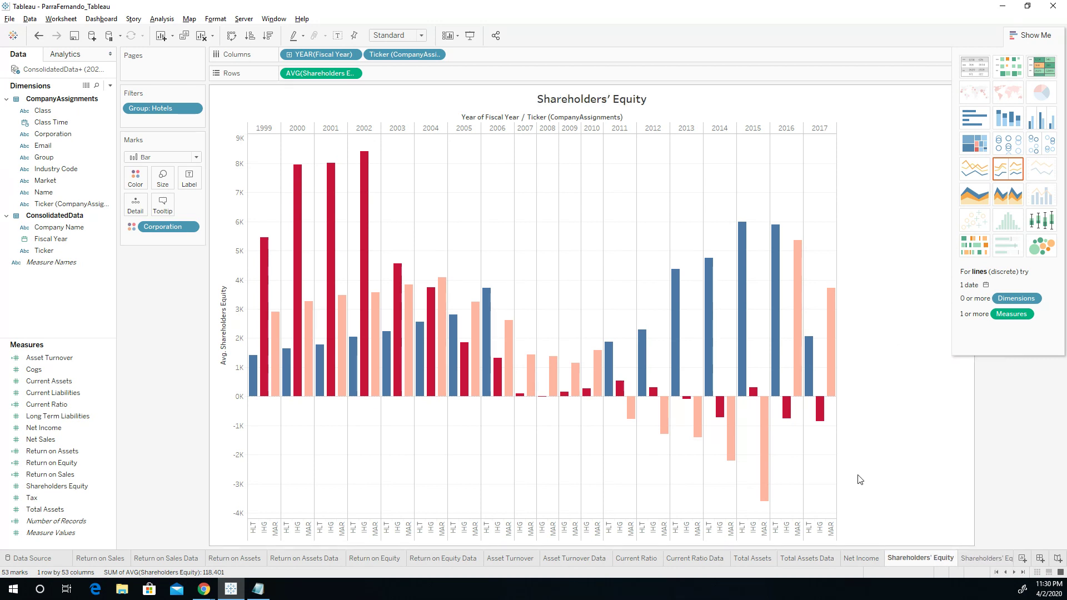
double_click(981, 558)
key("End")
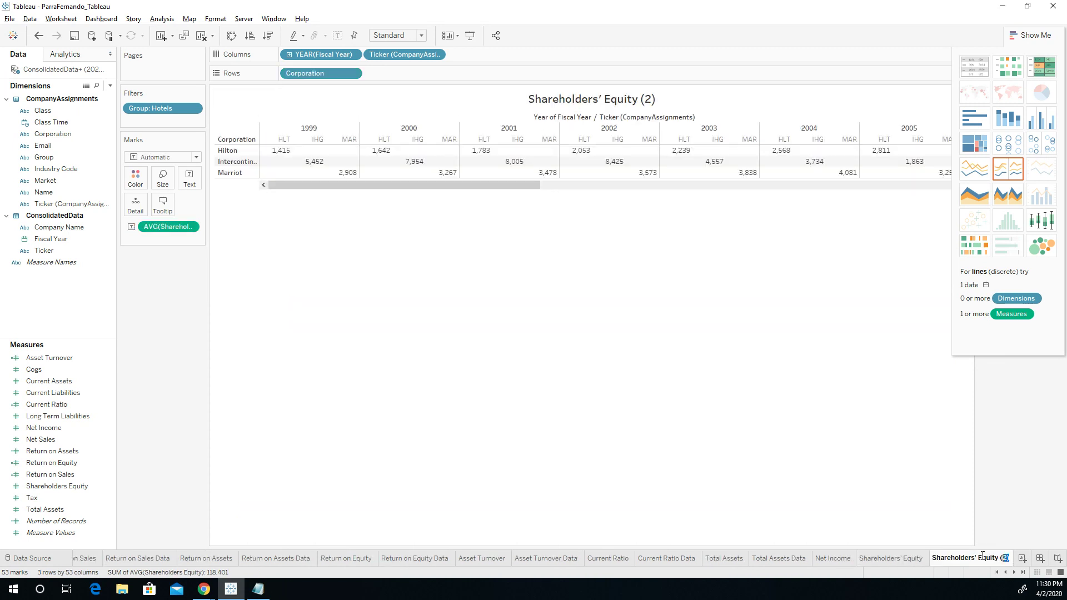
key("BackSpace")
key("BackSpace")
key("BackSpace")
type("Data")
key("Return")
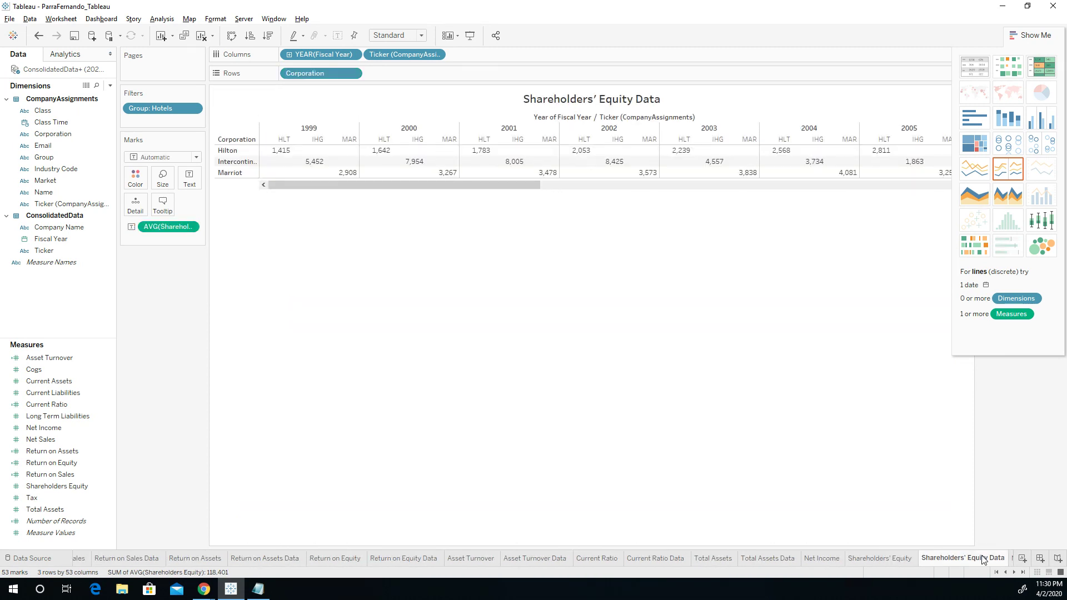
left_click_drag(412, 53, 170, 363)
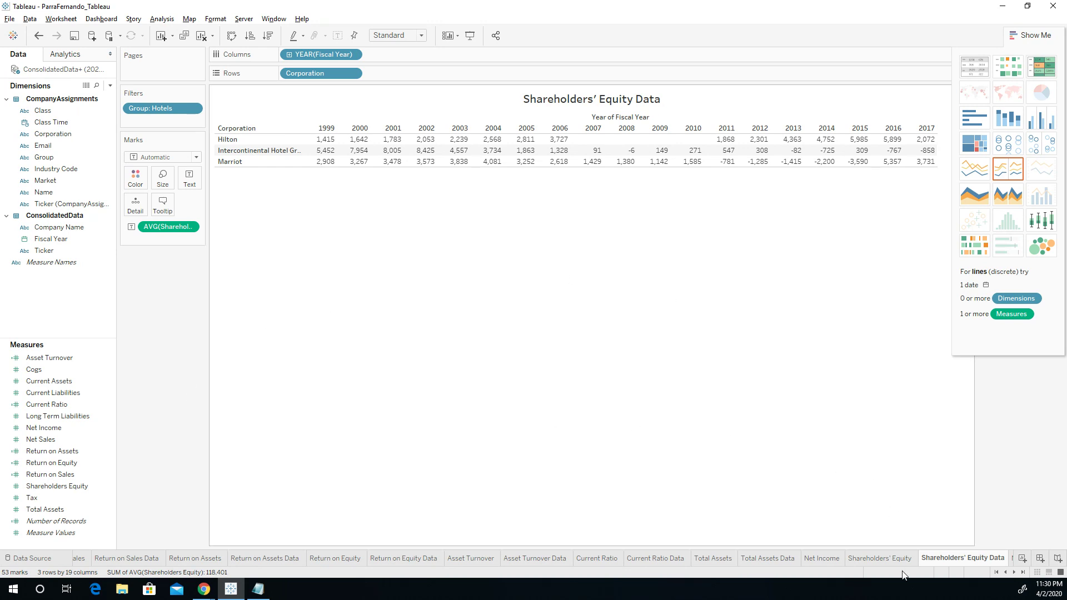
left_click(878, 558)
left_click(810, 559)
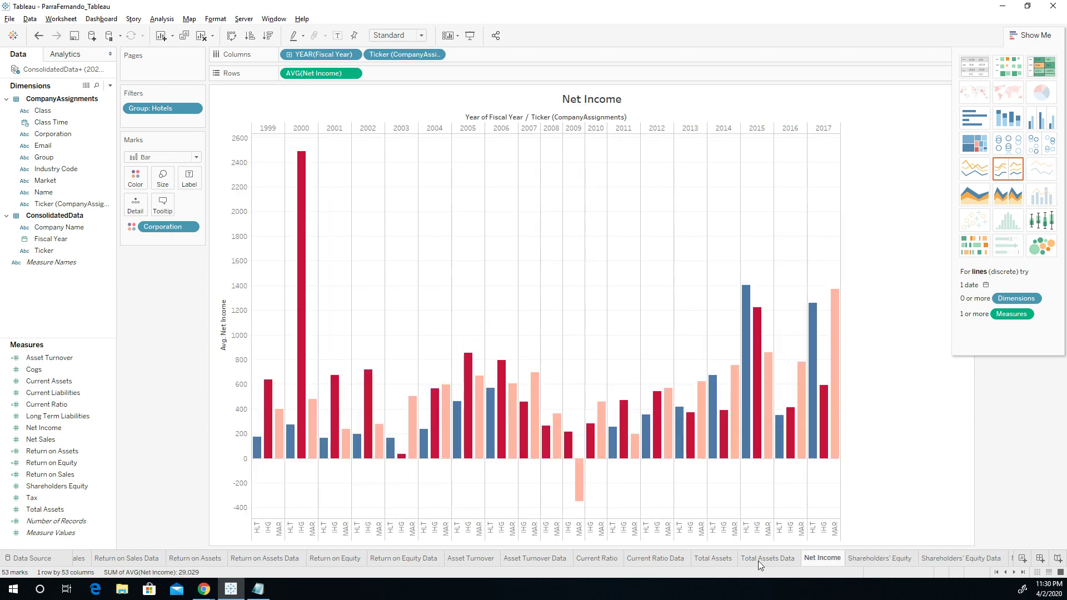